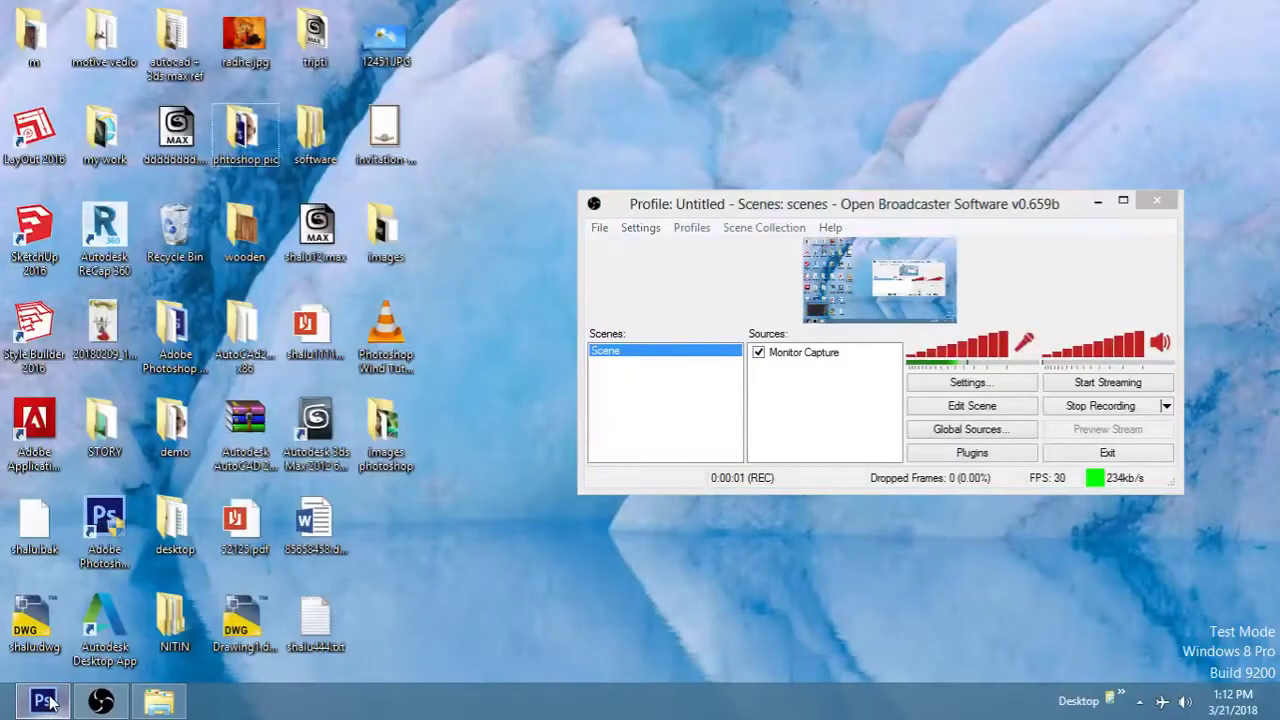
Restore the Photoshop window from the taskbar
click(44, 701)
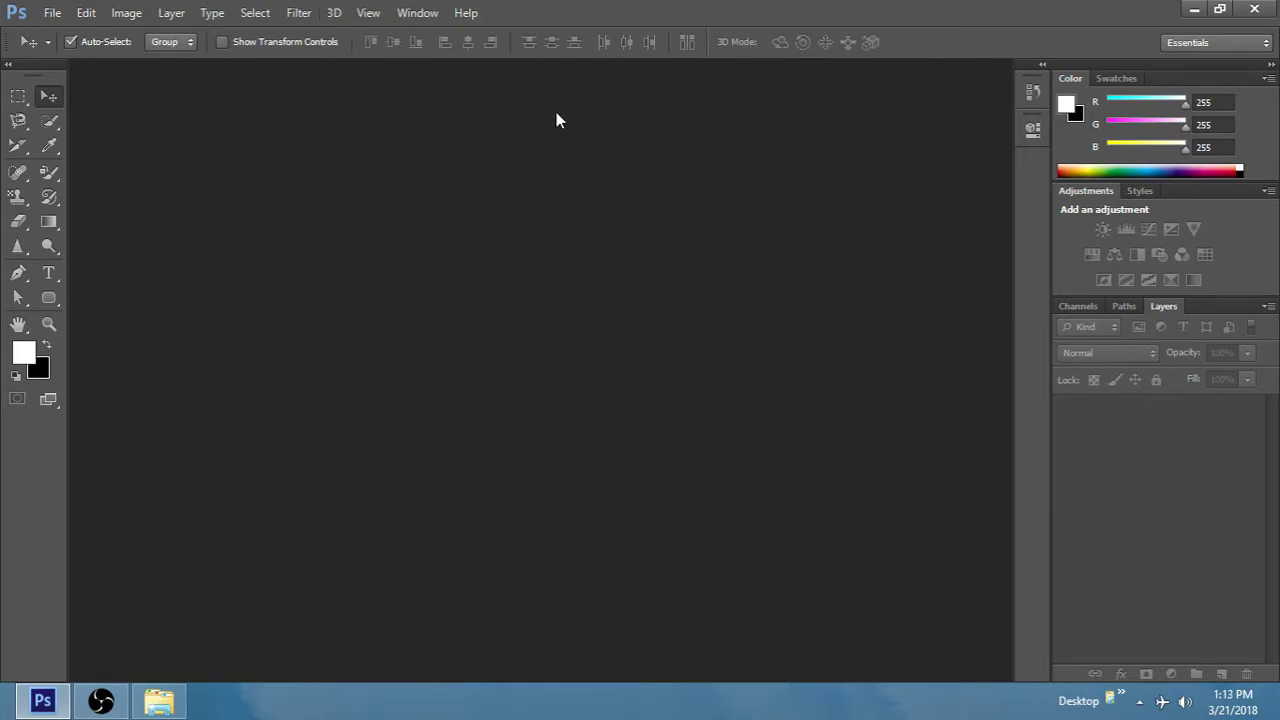
Show the Timeline panel from the Window menu
click(433, 15)
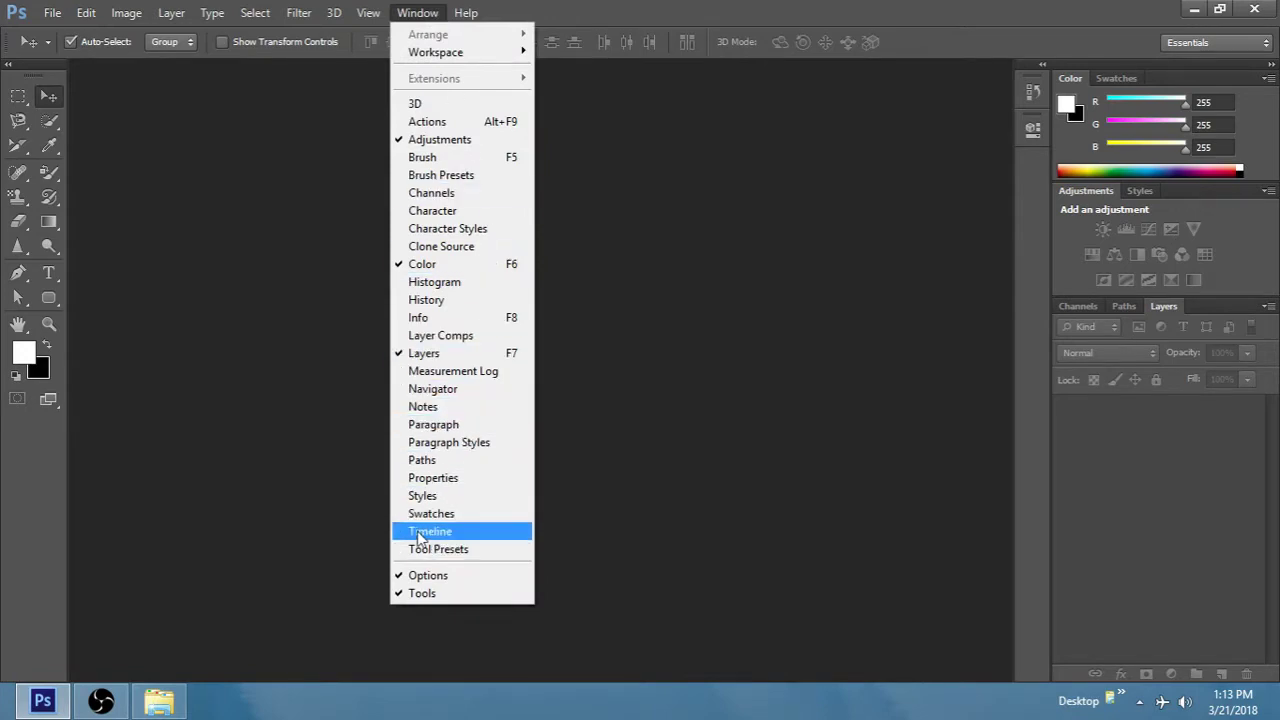
click(455, 531)
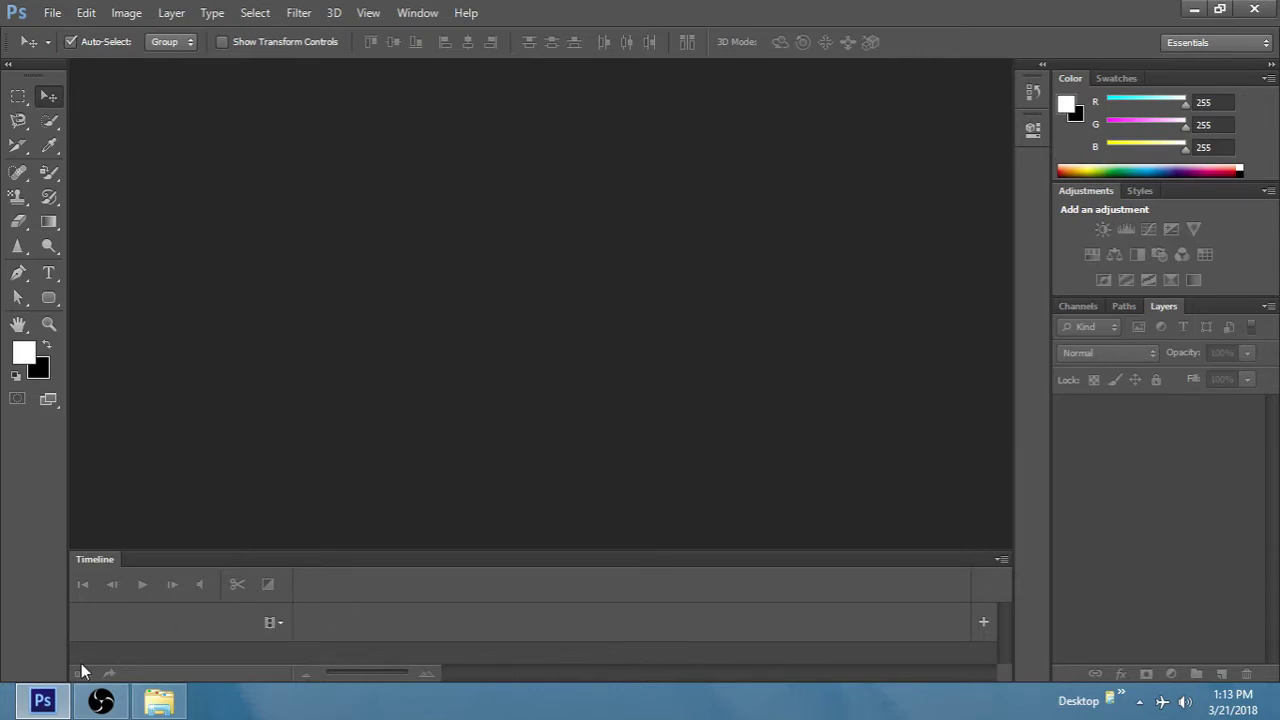
click(52, 12)
click(710, 262)
Create a Default Photoshop Size document and convert its video timeline to frame animation
click(52, 12)
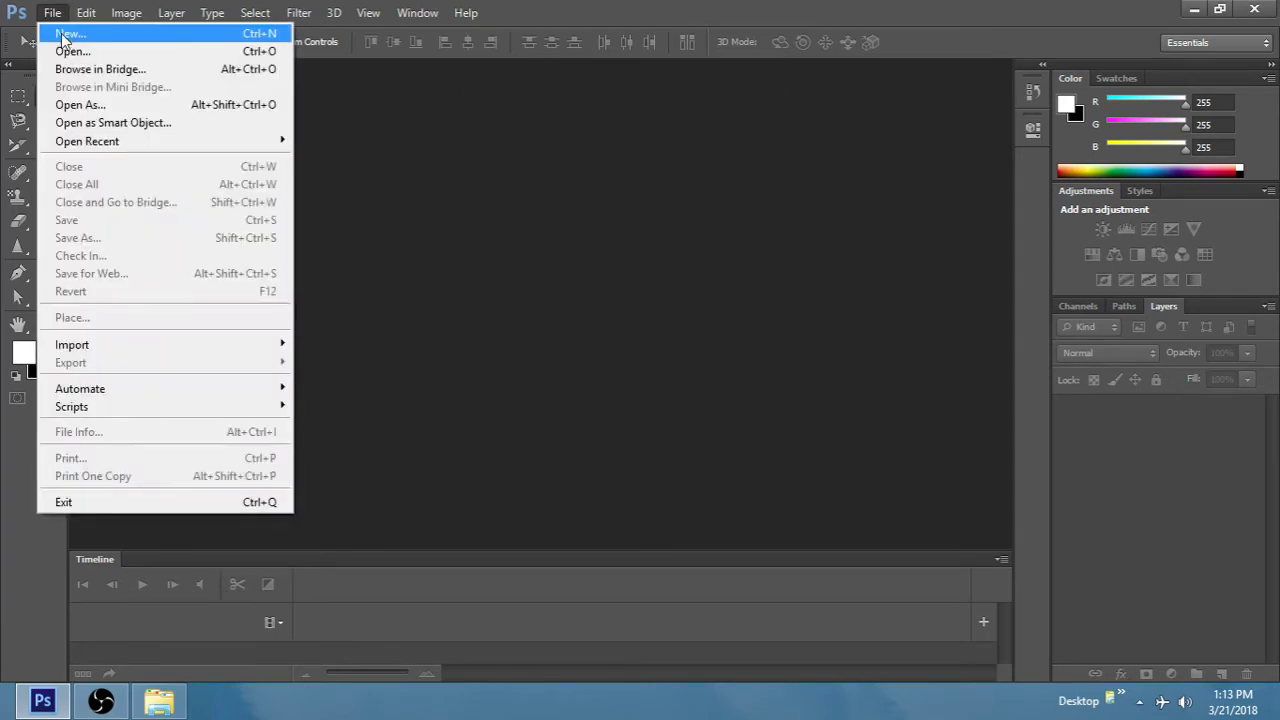
click(60, 34)
drag(786, 108, 722, 104)
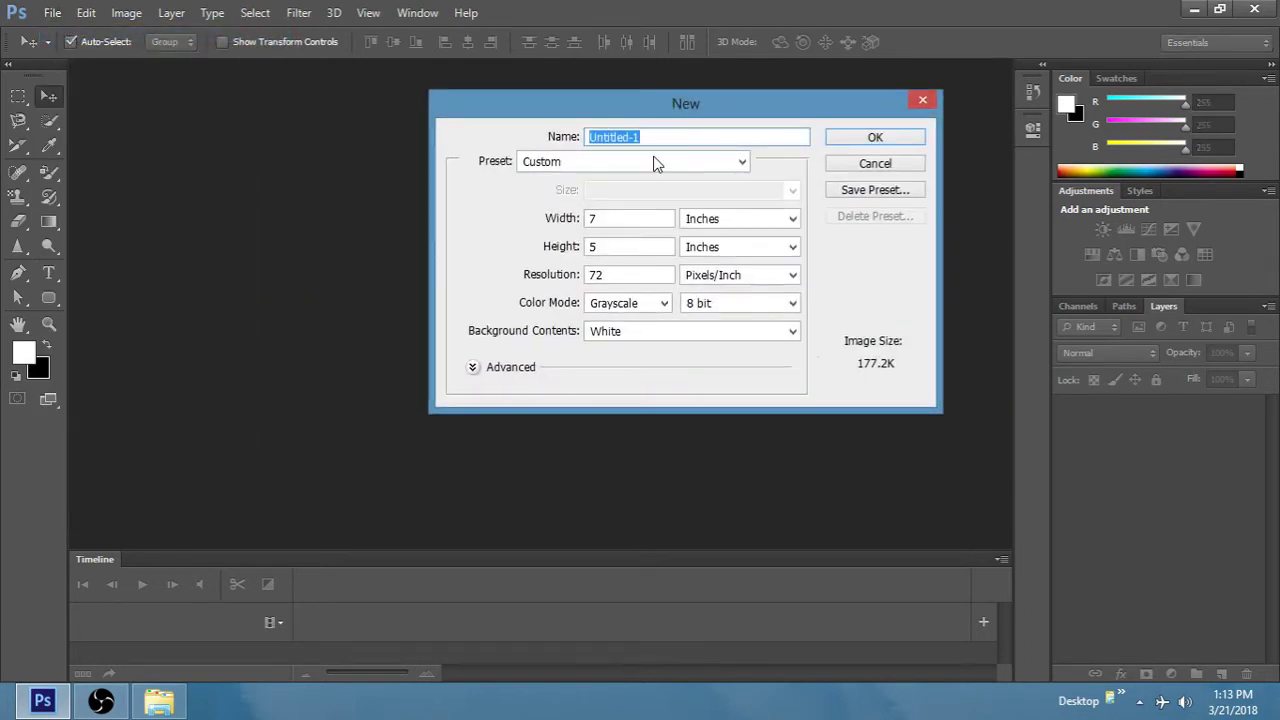
click(657, 162)
click(686, 197)
click(872, 140)
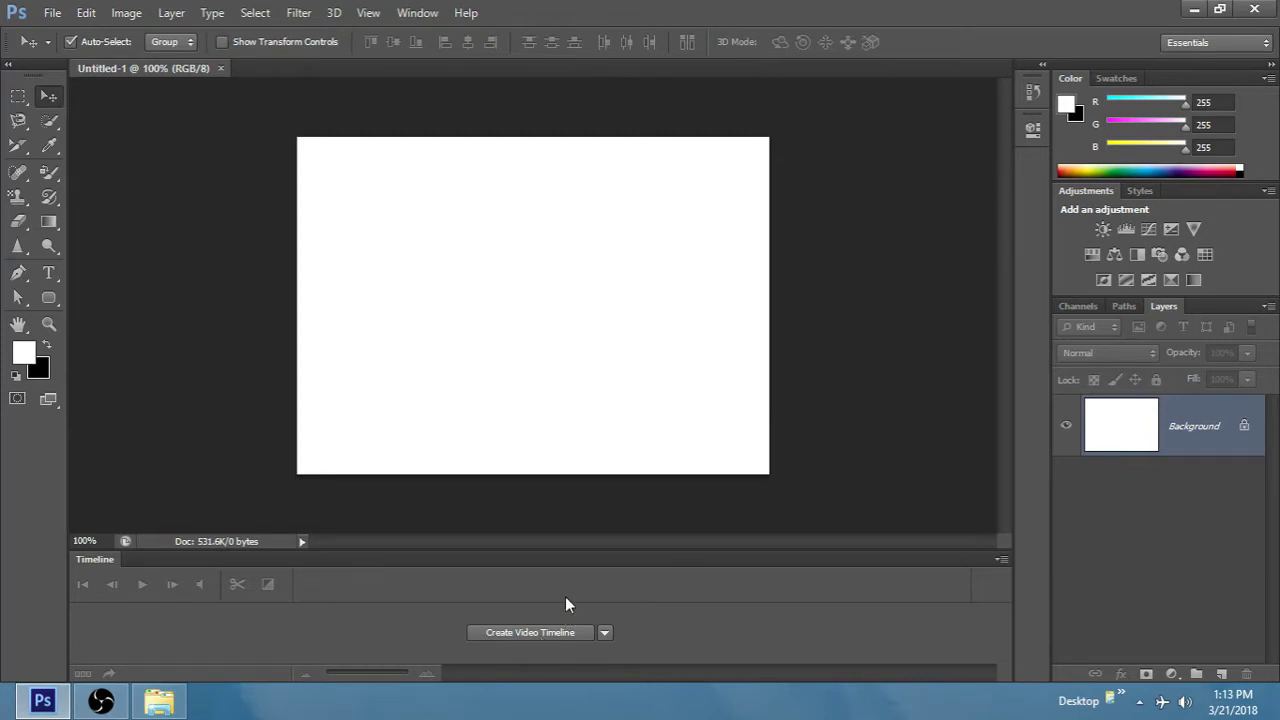
click(545, 633)
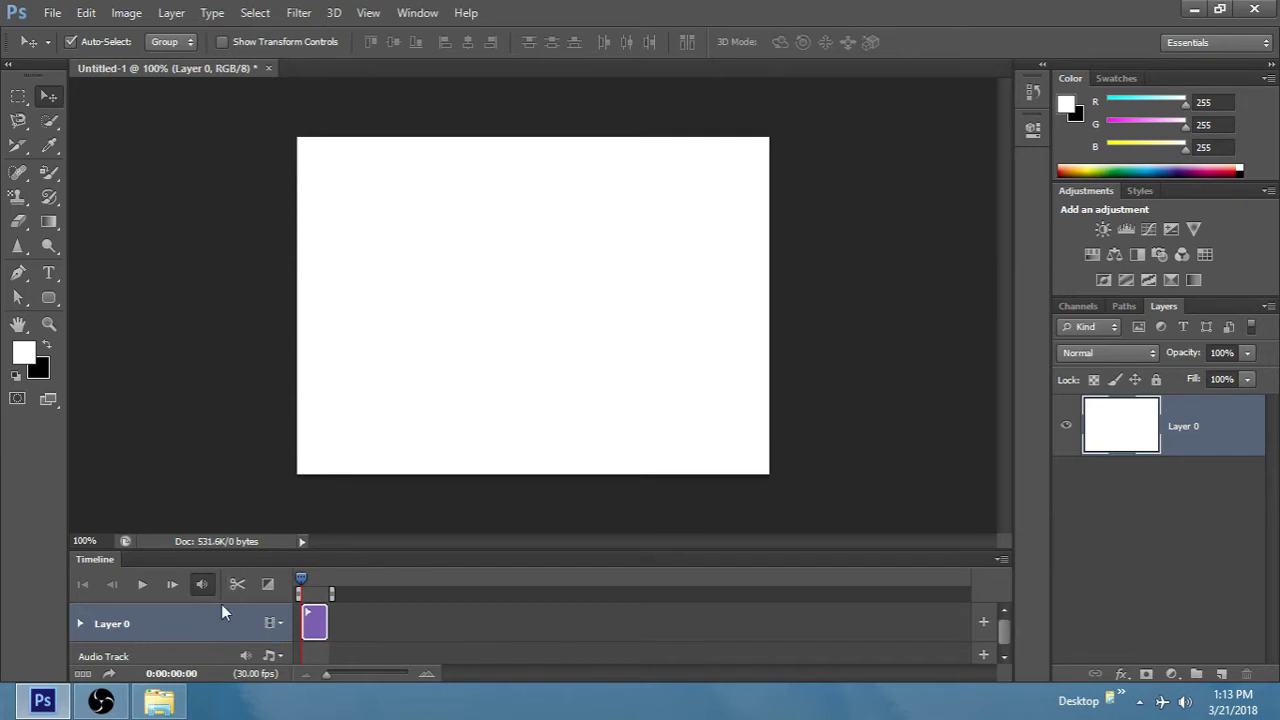
click(83, 674)
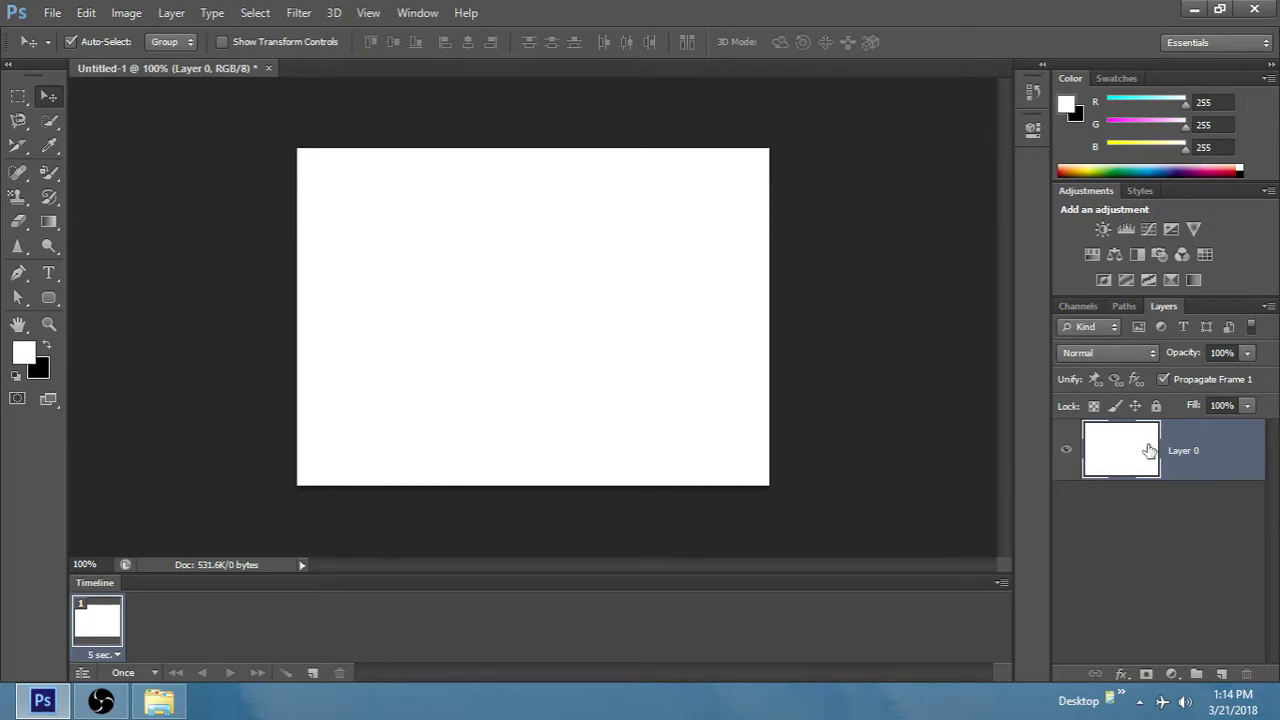
Set the foreground colour to bright red and fill the whole layer with it
click(22, 95)
click(49, 95)
click(23, 355)
click(1070, 178)
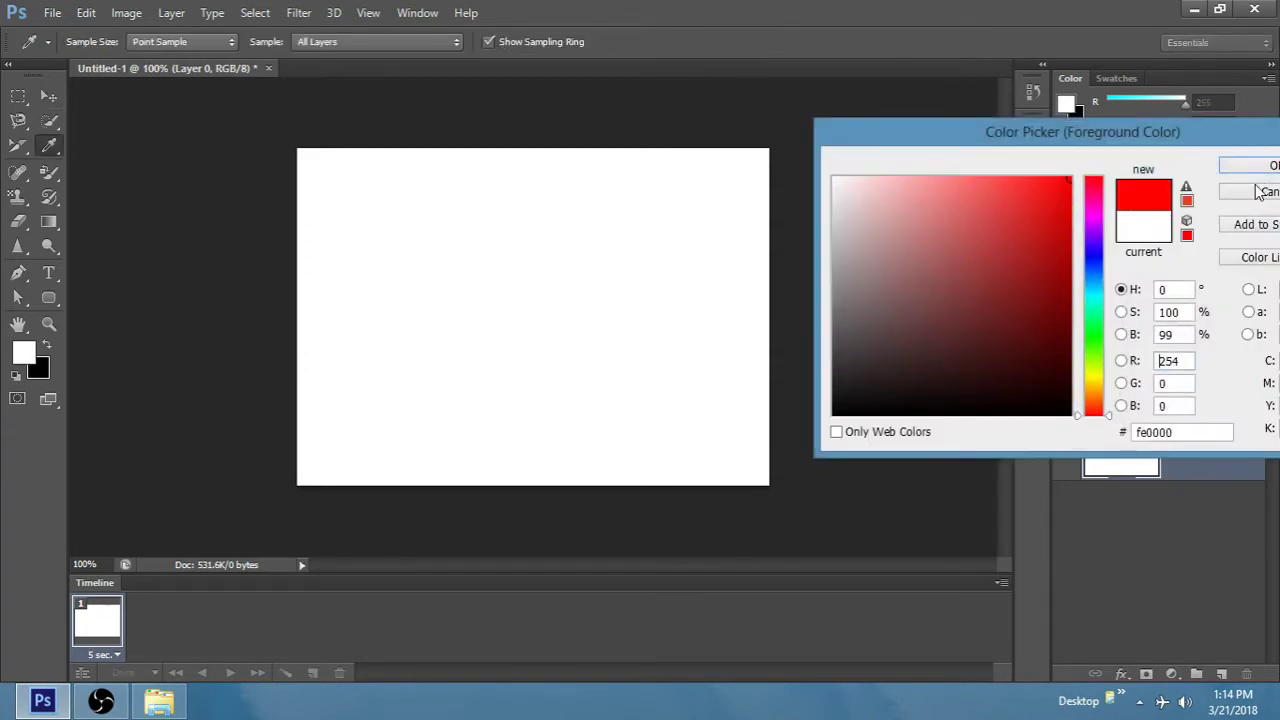
click(1268, 165)
key(alt+BackSpace)
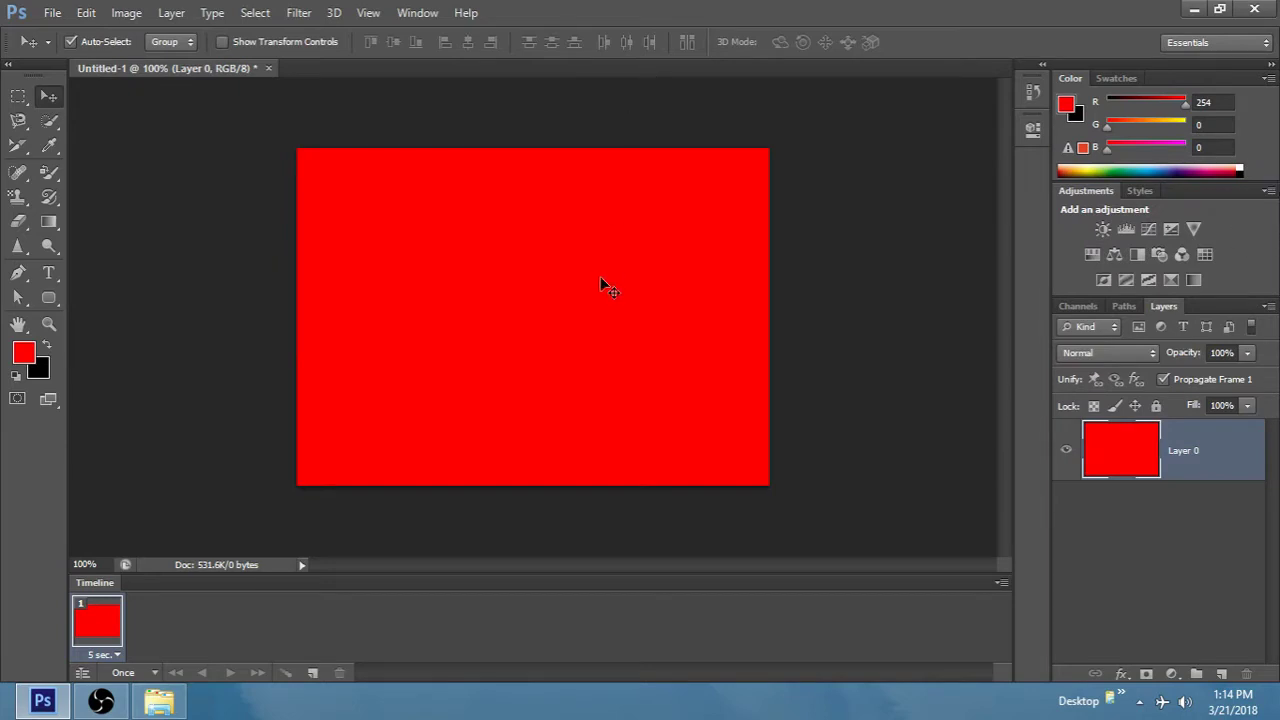
Transform the red layer into a full-width horizontal band across the middle
key(ctrl+t)
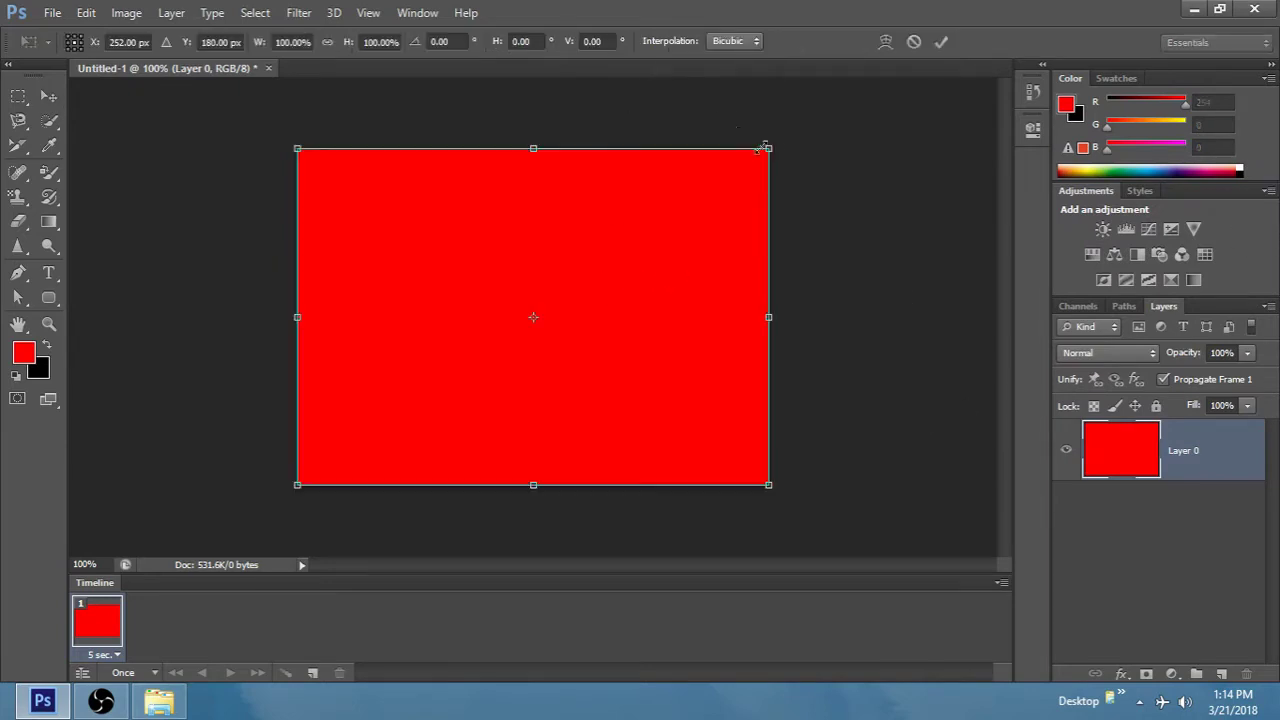
drag(763, 146, 650, 233)
key(Return)
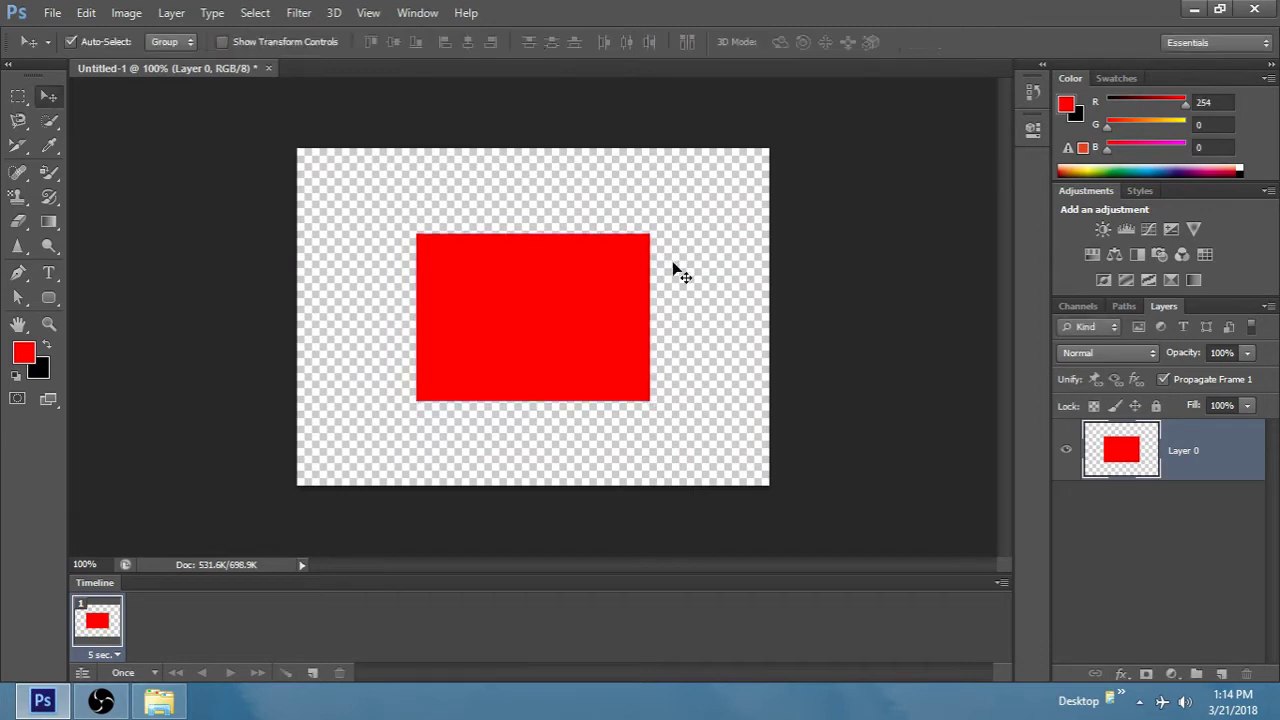
key(ctrl+t)
drag(650, 317, 768, 318)
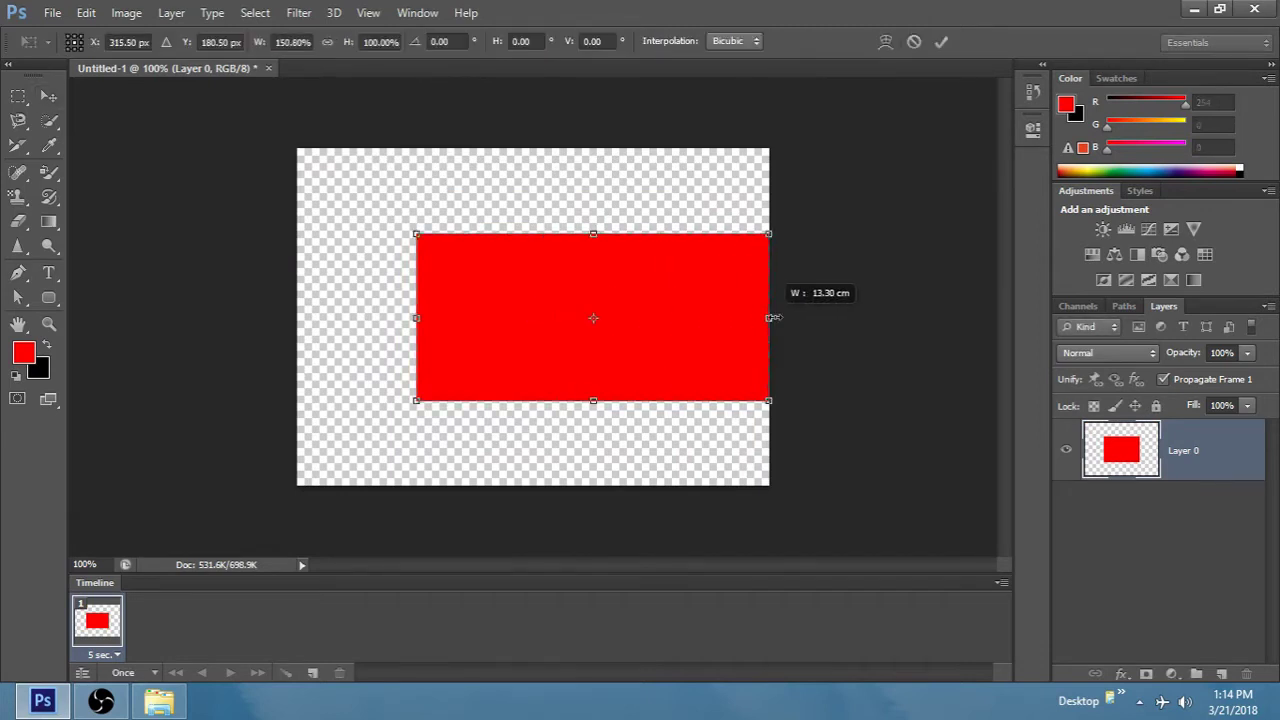
mouse_move(418, 320)
mouse_down()
mouse_move(284, 318)
mouse_move(297, 318)
mouse_up()
drag(533, 234, 546, 248)
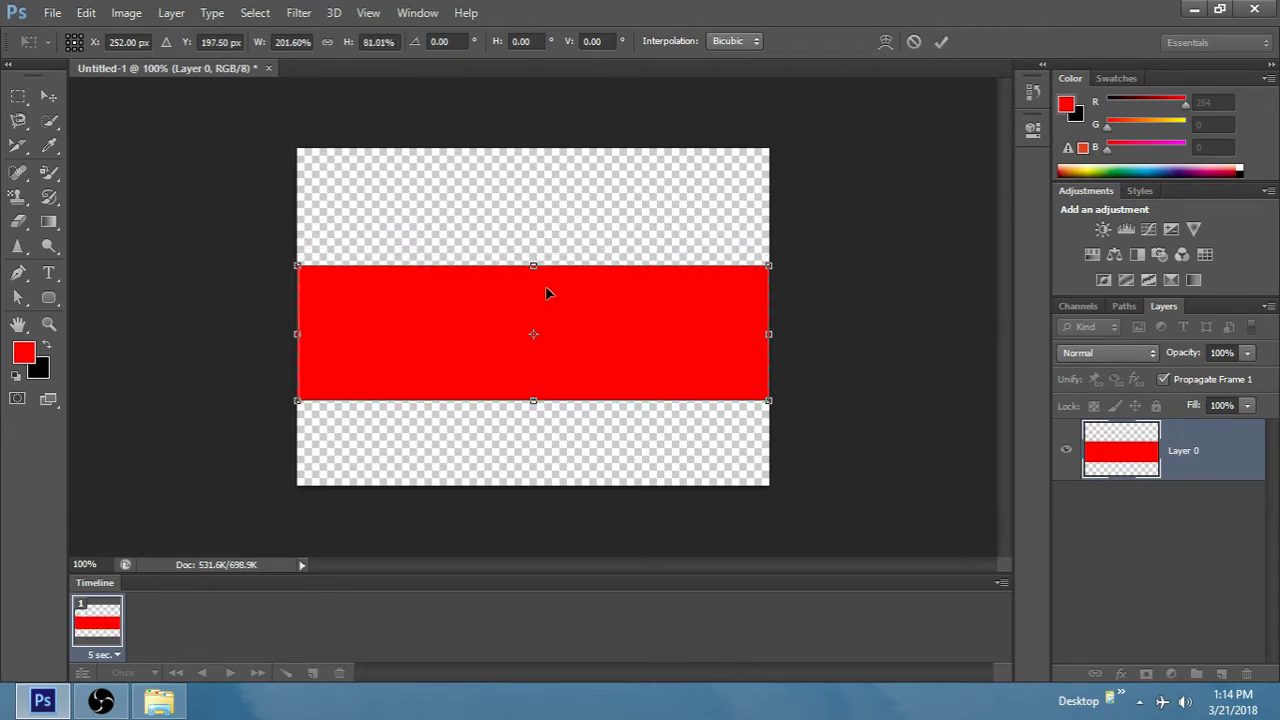
key(Return)
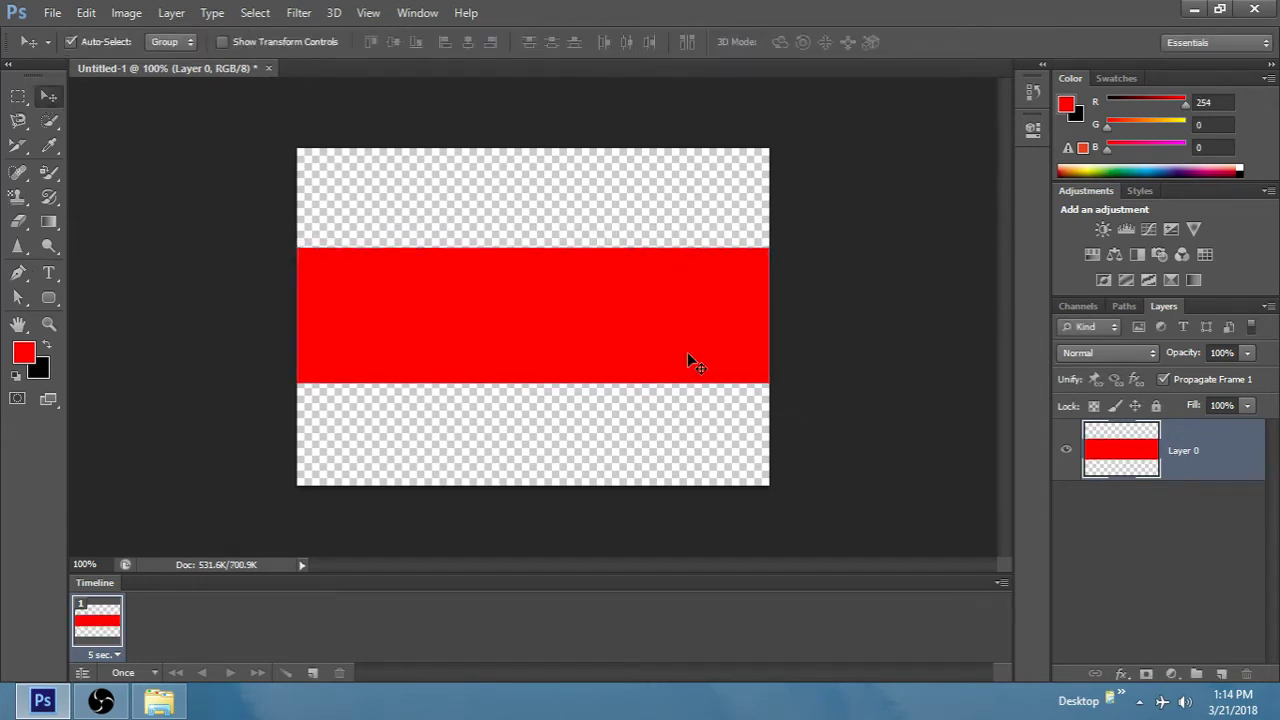
Select the red band's pixels, invert the selection, and fill the top and bottom black
click(1220, 678)
key(ctrl+z)
ctrl+click(1124, 464)
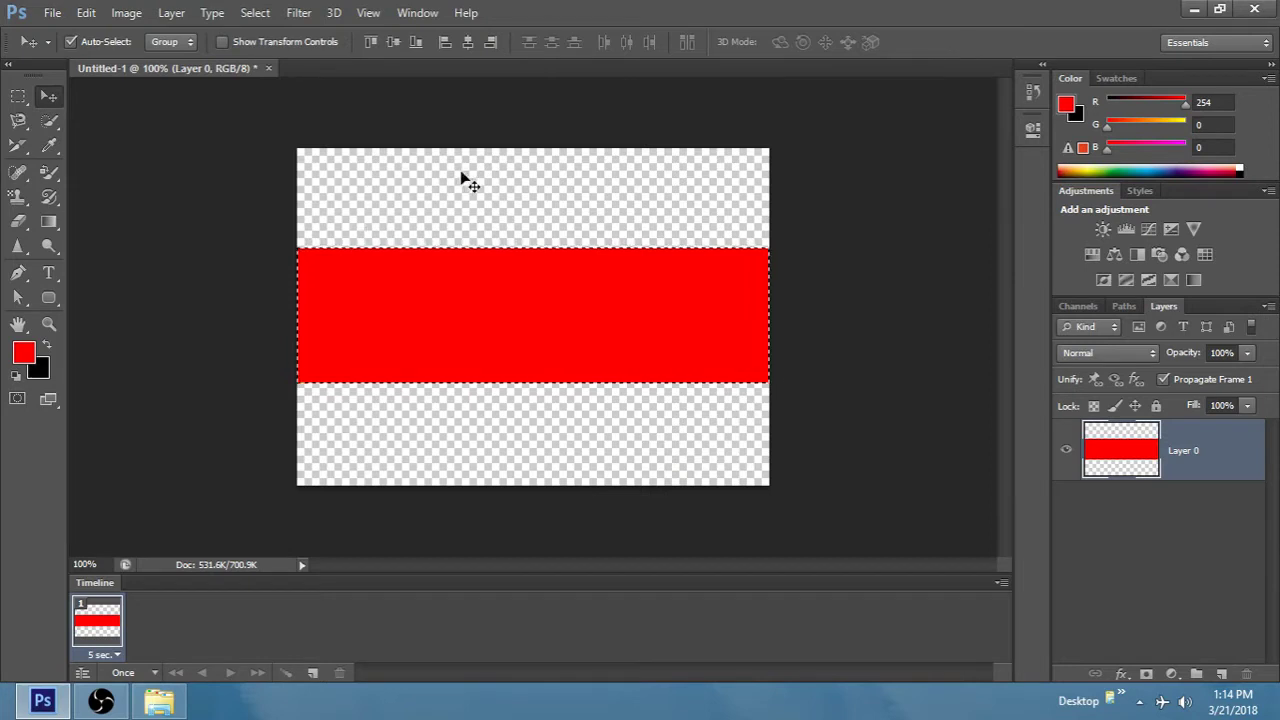
key(ctrl+shift+i)
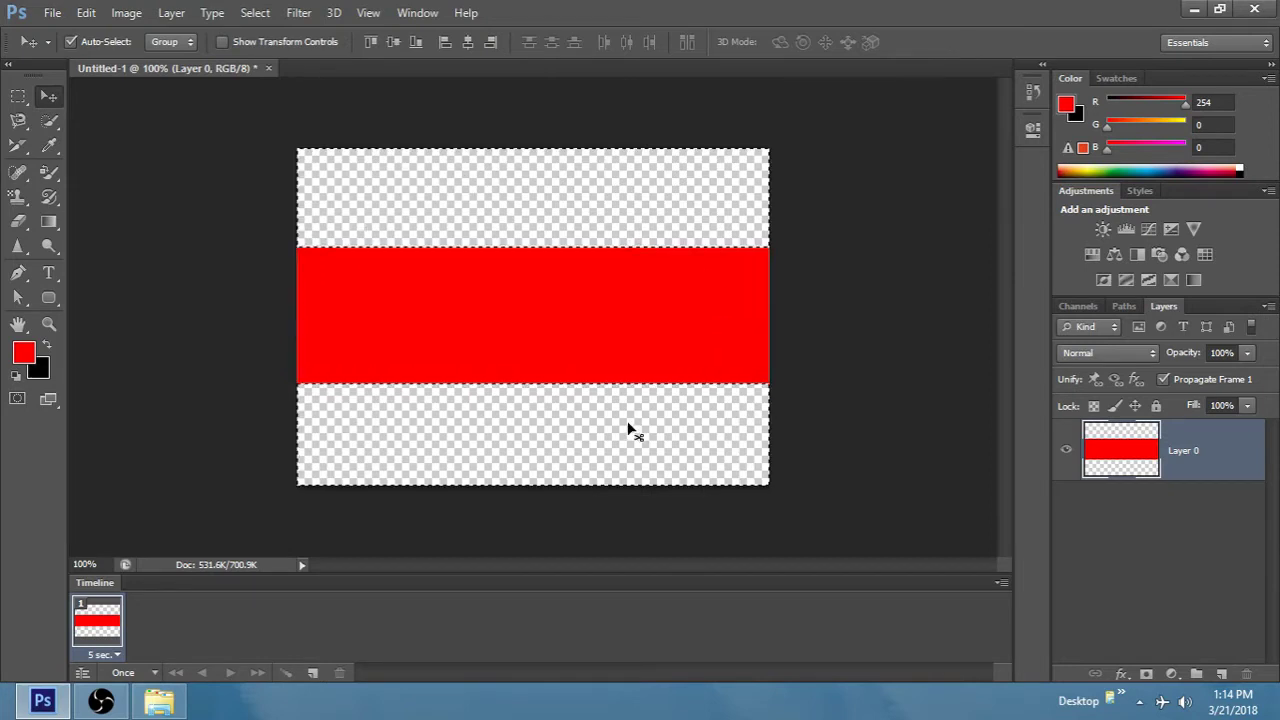
key(alt+BackSpace)
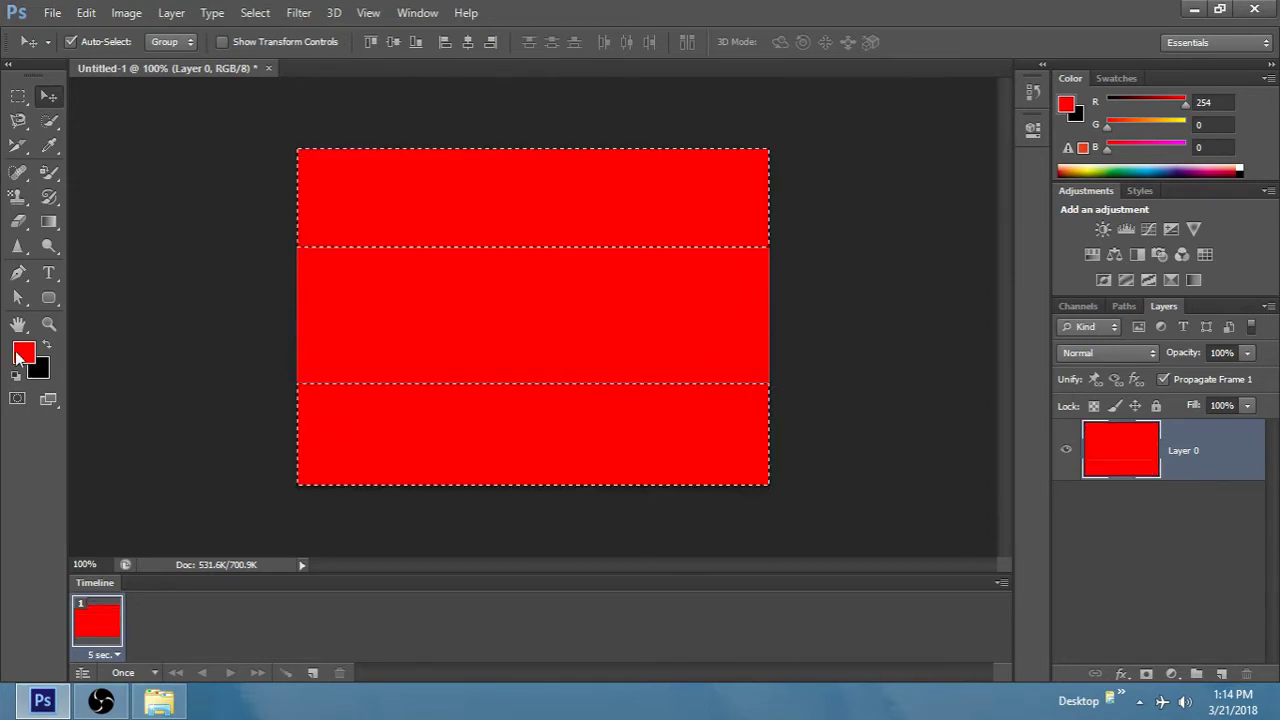
key(ctrl+BackSpace)
key(ctrl+d)
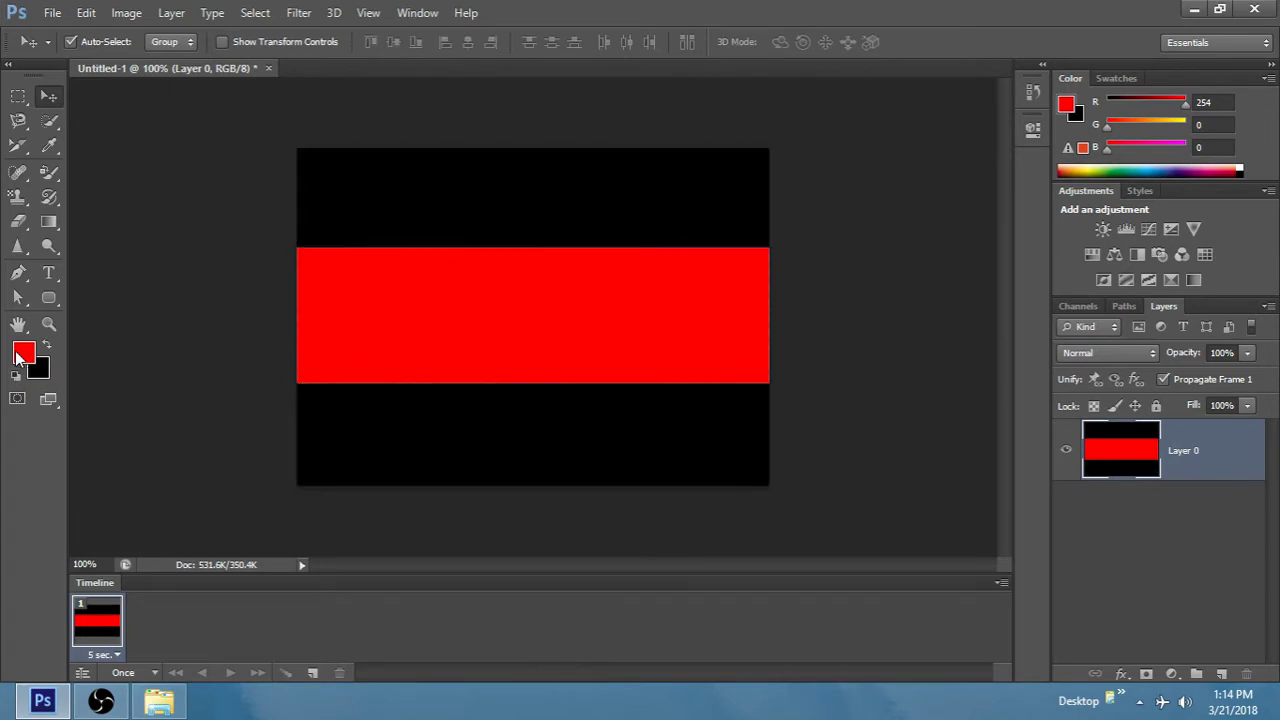
scroll(568, 288, up, 1)
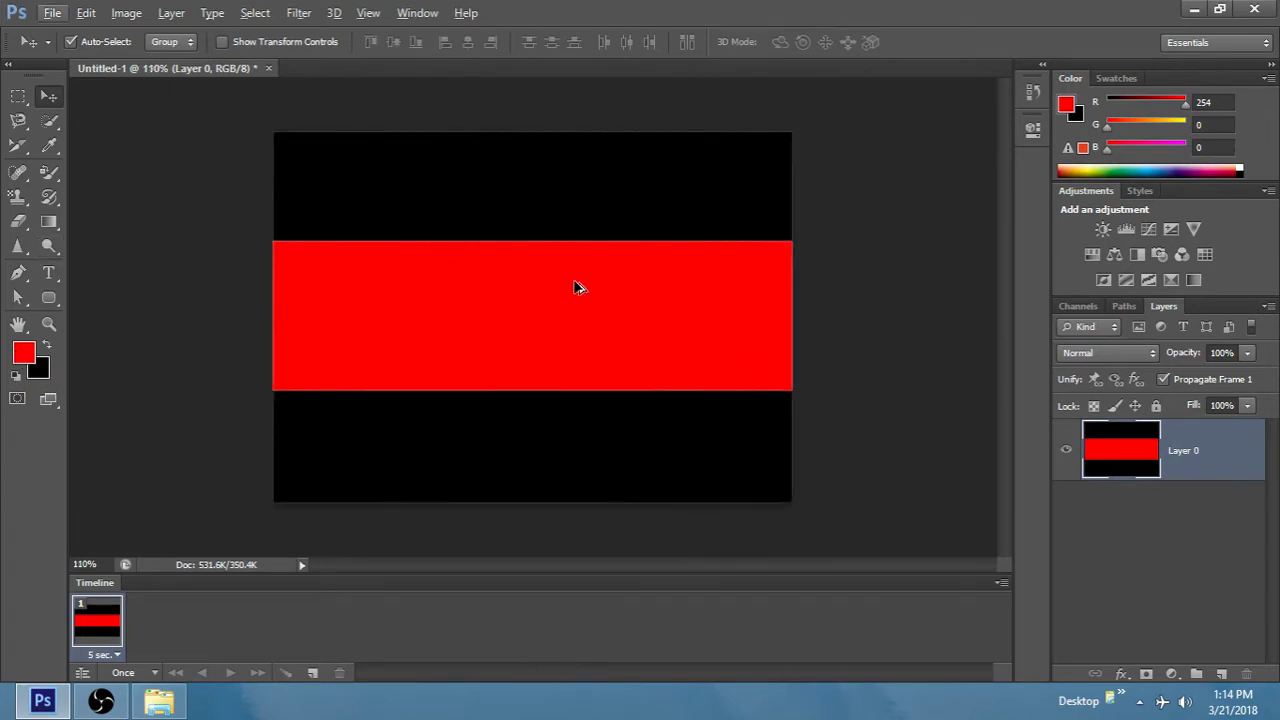
ctrl+click(1100, 452)
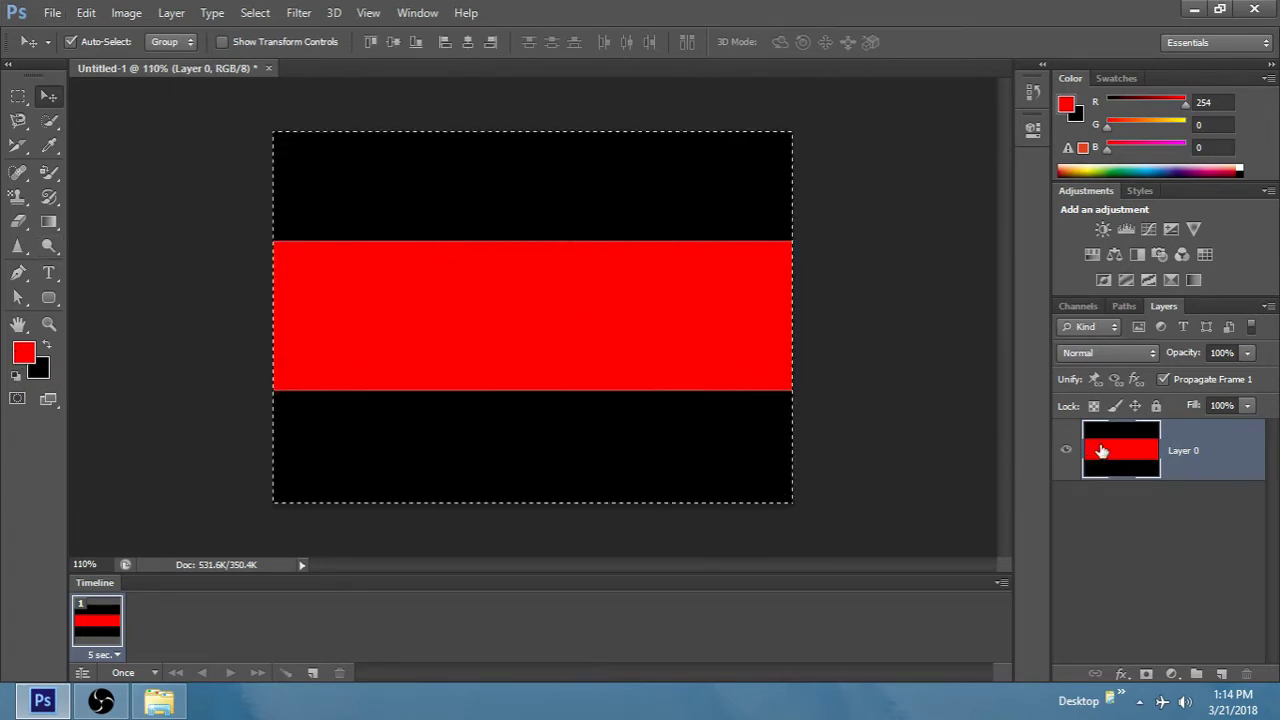
key(ctrl+d)
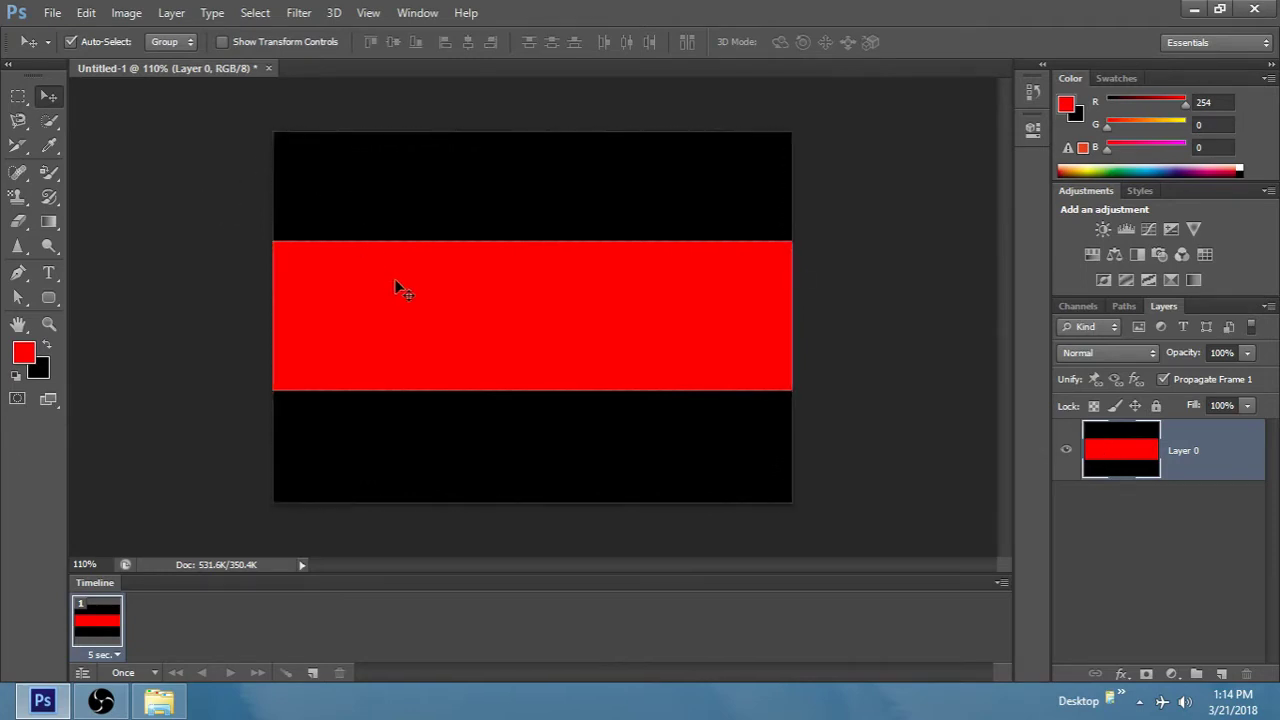
Type white 'K-TEC MULTIMEDIA' text on the red band, fixing the typos
key(t)
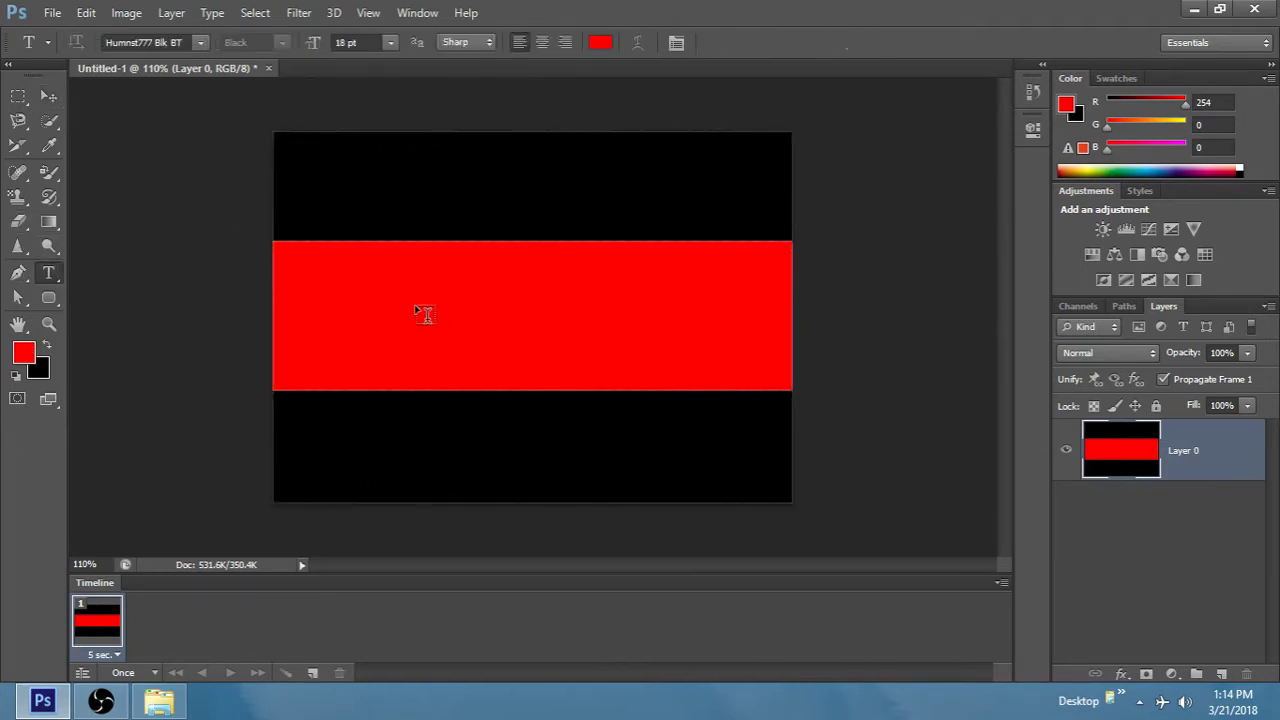
click(28, 362)
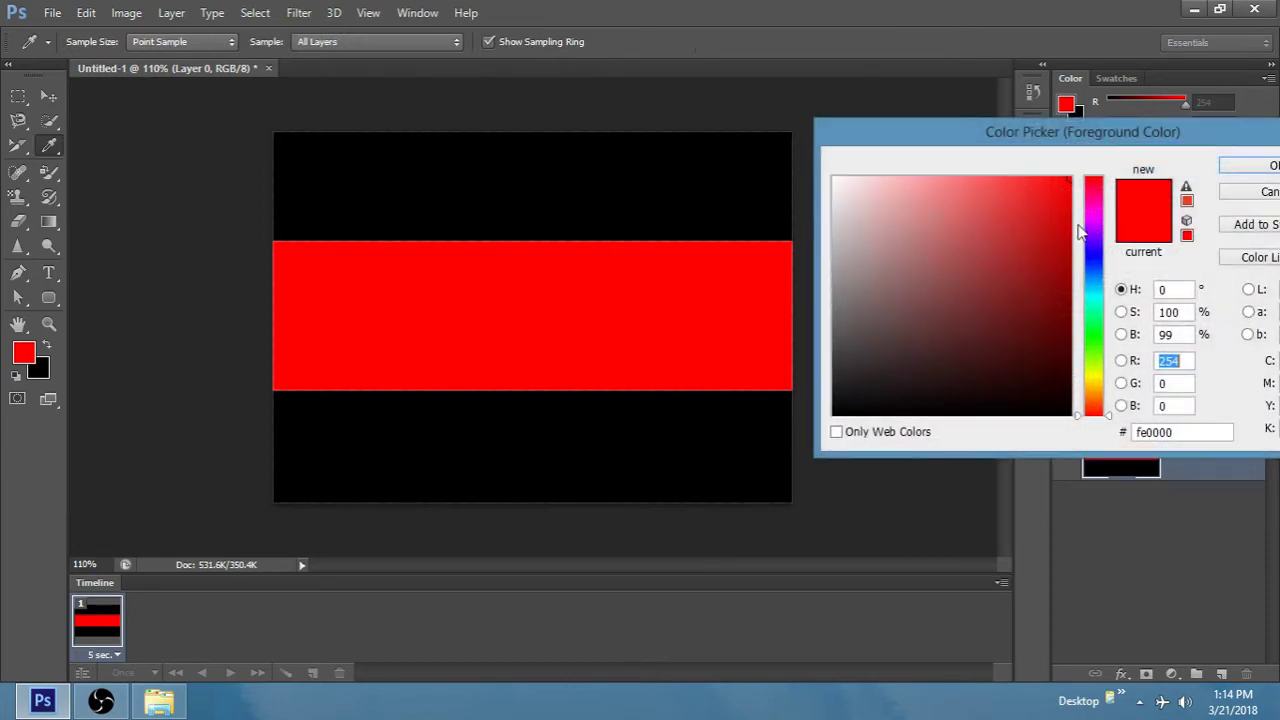
drag(902, 200, 794, 160)
click(1250, 166)
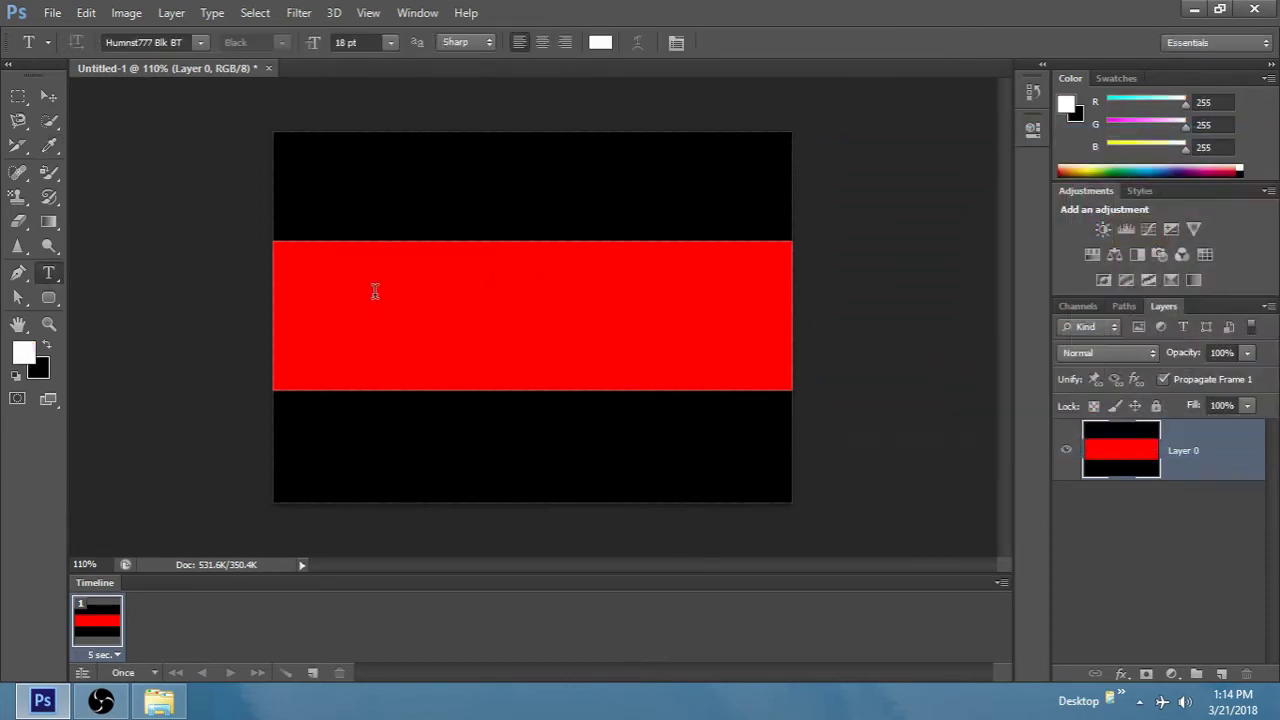
click(375, 292)
text(-tec)
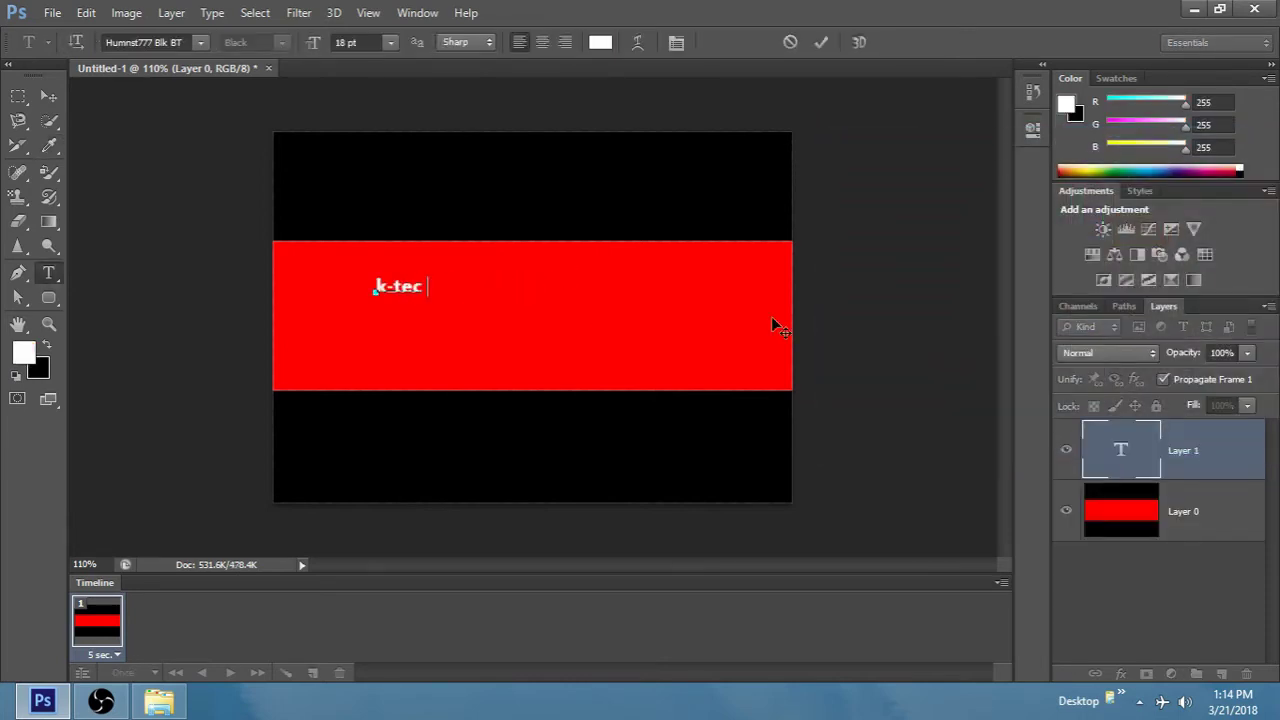
key(BackSpace)
key(BackSpace)
key(BackSpace)
text(-TEC MULTIEMDI)
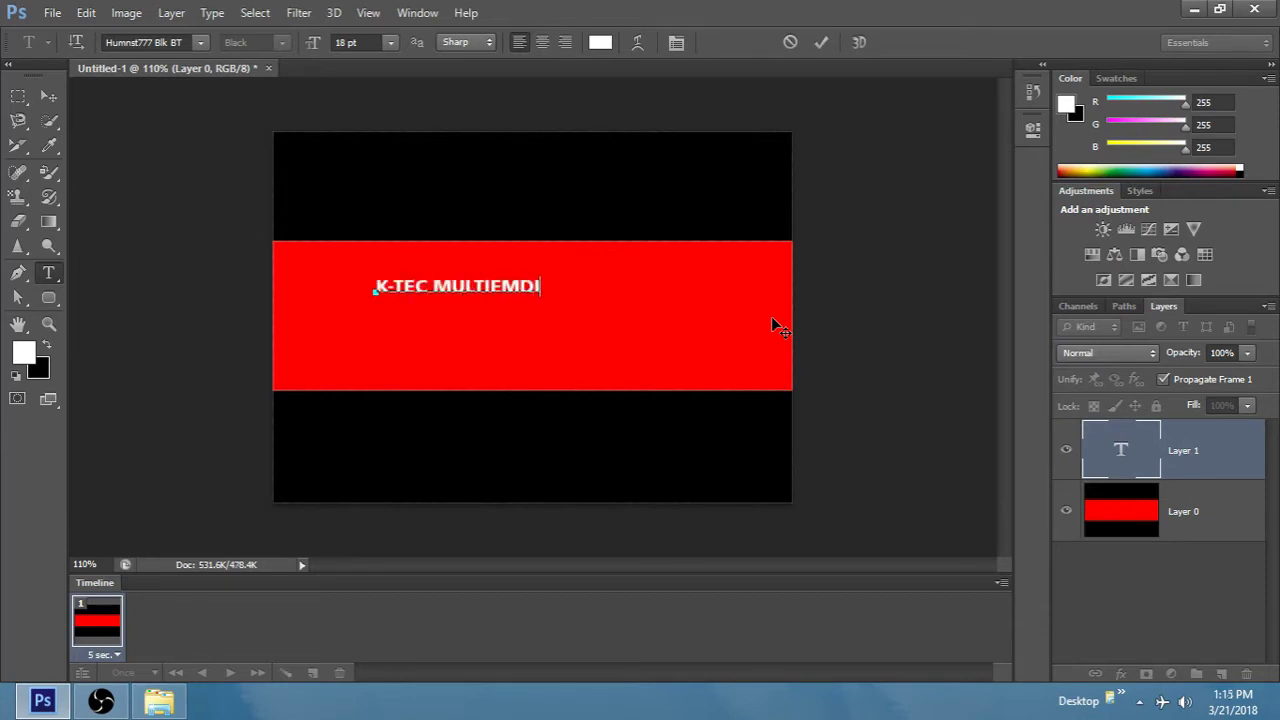
key(BackSpace)
key(BackSpace)
key(BackSpace)
text(IMEDIA)
click(49, 95)
Scale the text to span the red band and duplicate its layer twice
key(ctrl+t)
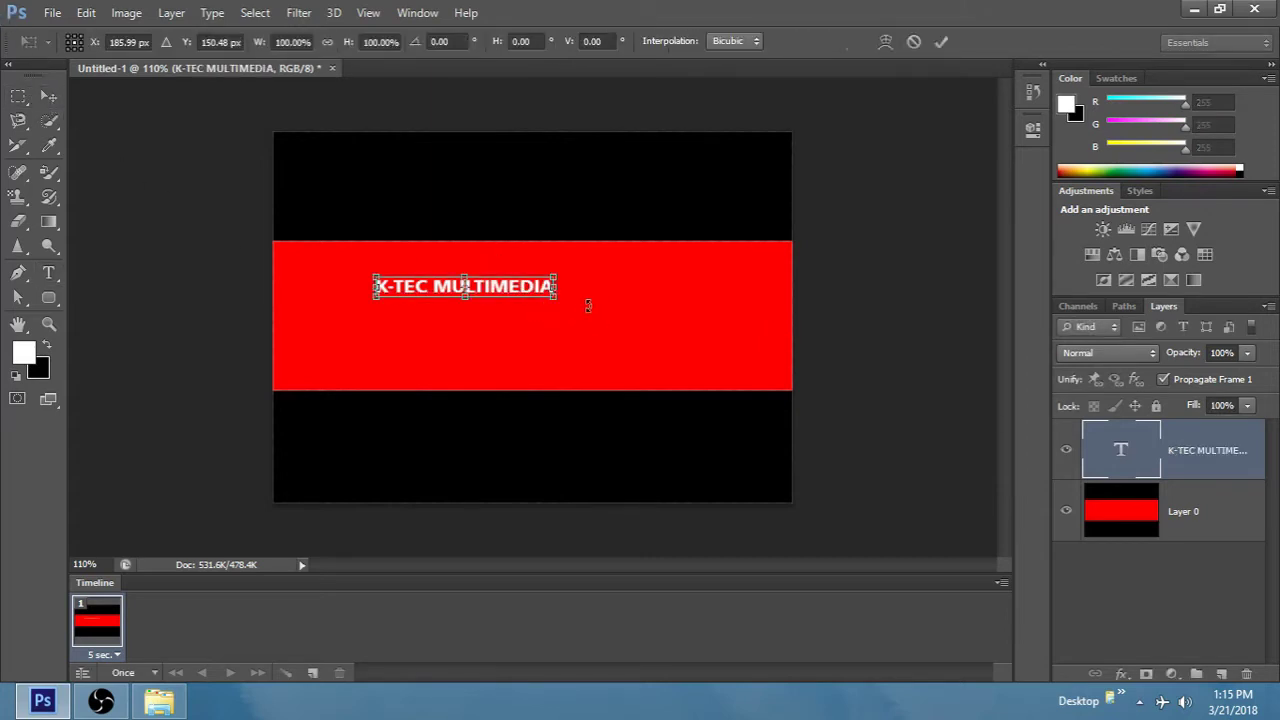
mouse_move(555, 303)
mouse_down()
mouse_move(671, 309)
mouse_move(749, 283)
mouse_up()
drag(661, 315, 667, 314)
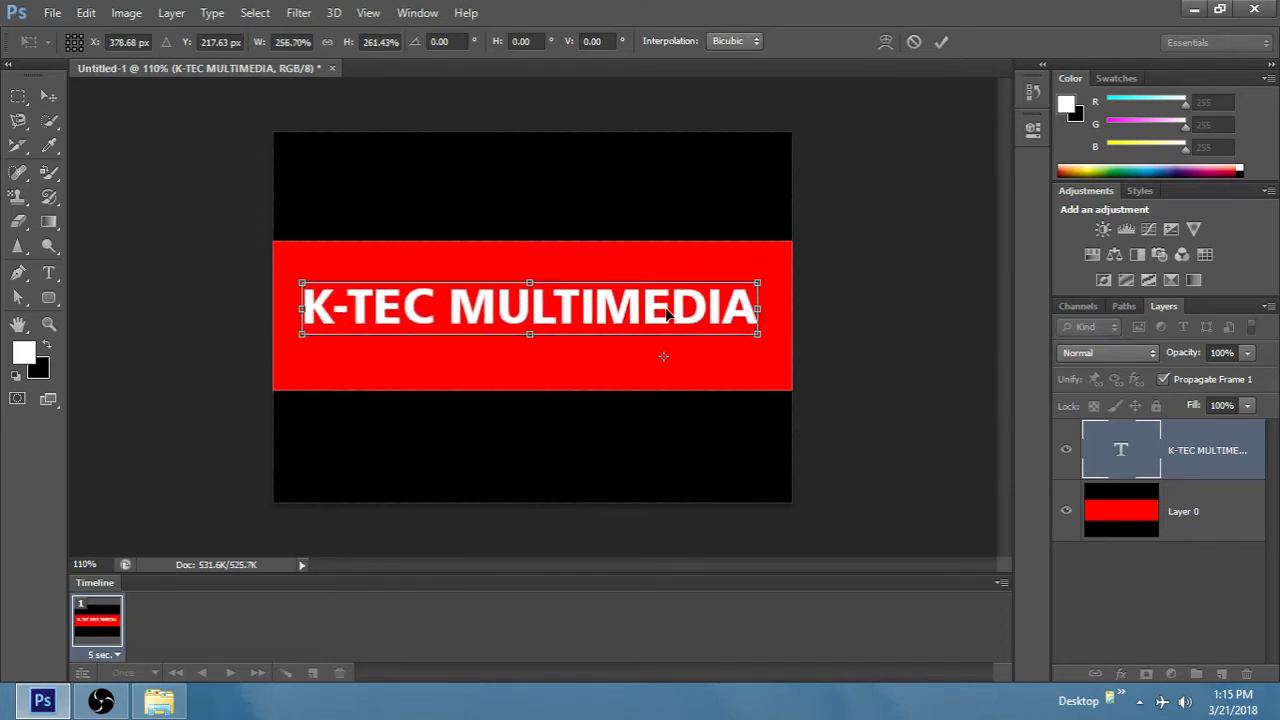
key(Return)
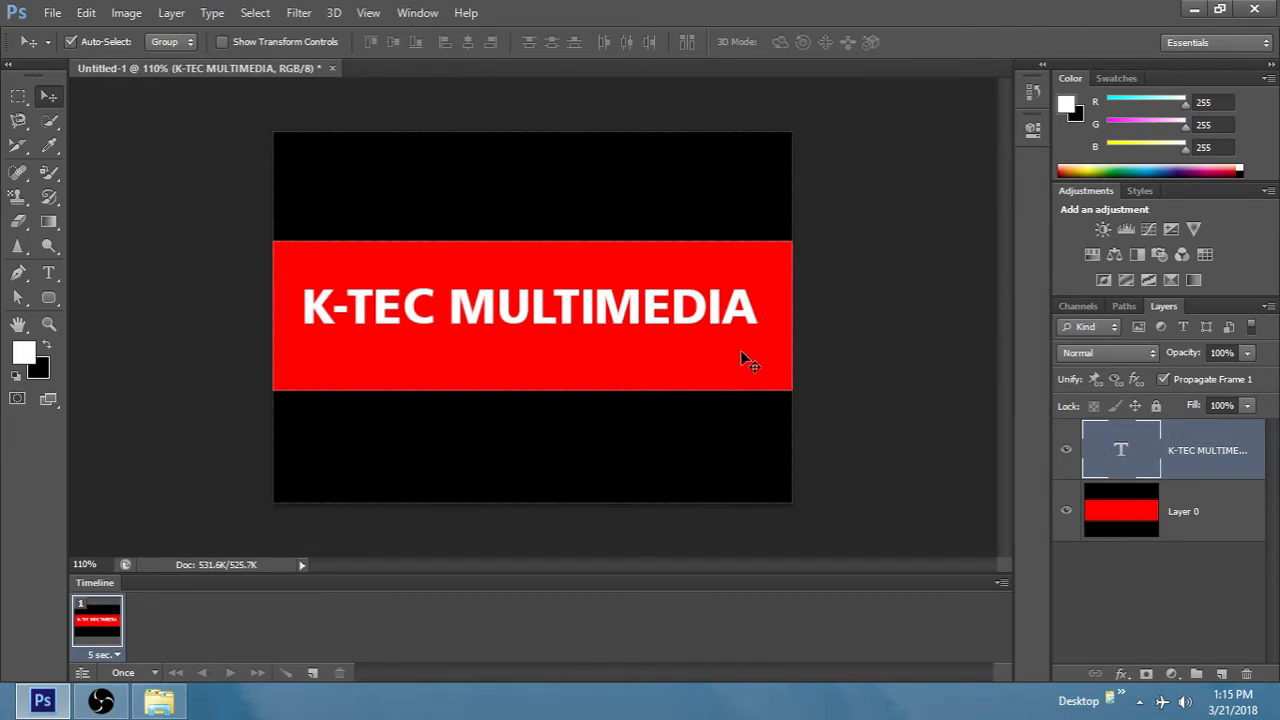
key(ctrl+j)
key(ctrl+j)
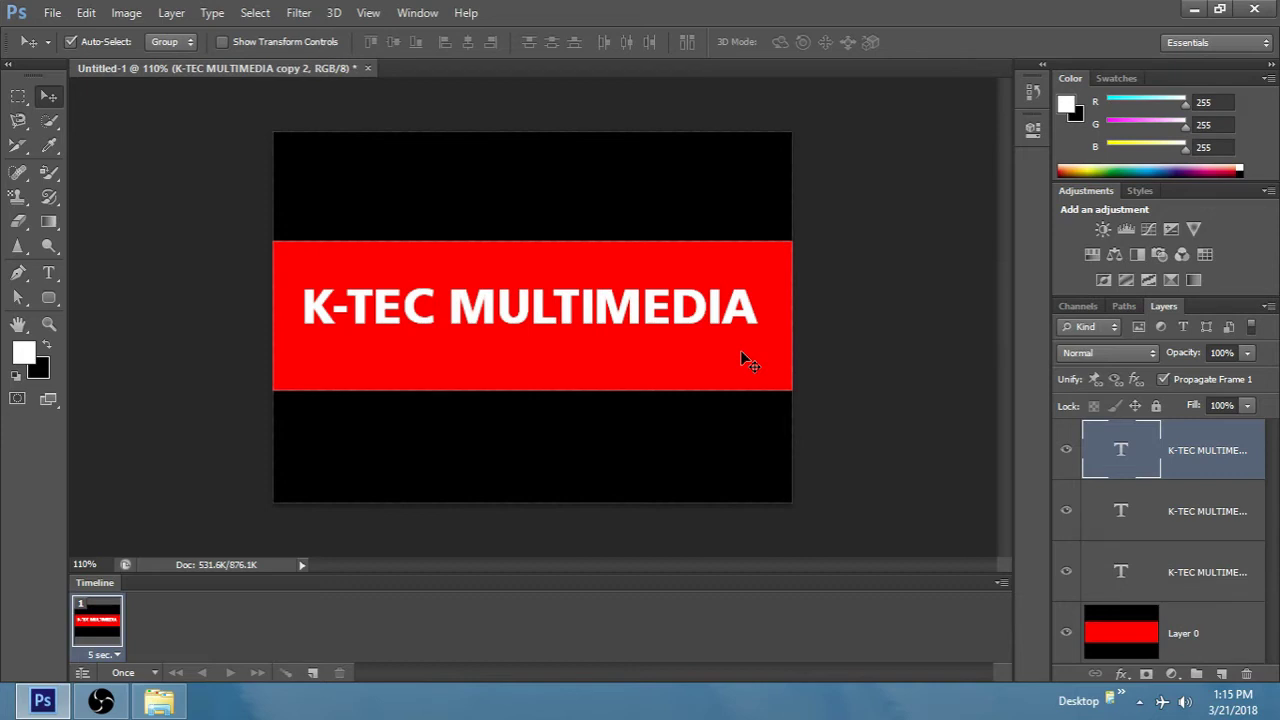
Recolour the top text copy saturated blue and hide that layer
click(1178, 511)
click(1140, 576)
click(1150, 515)
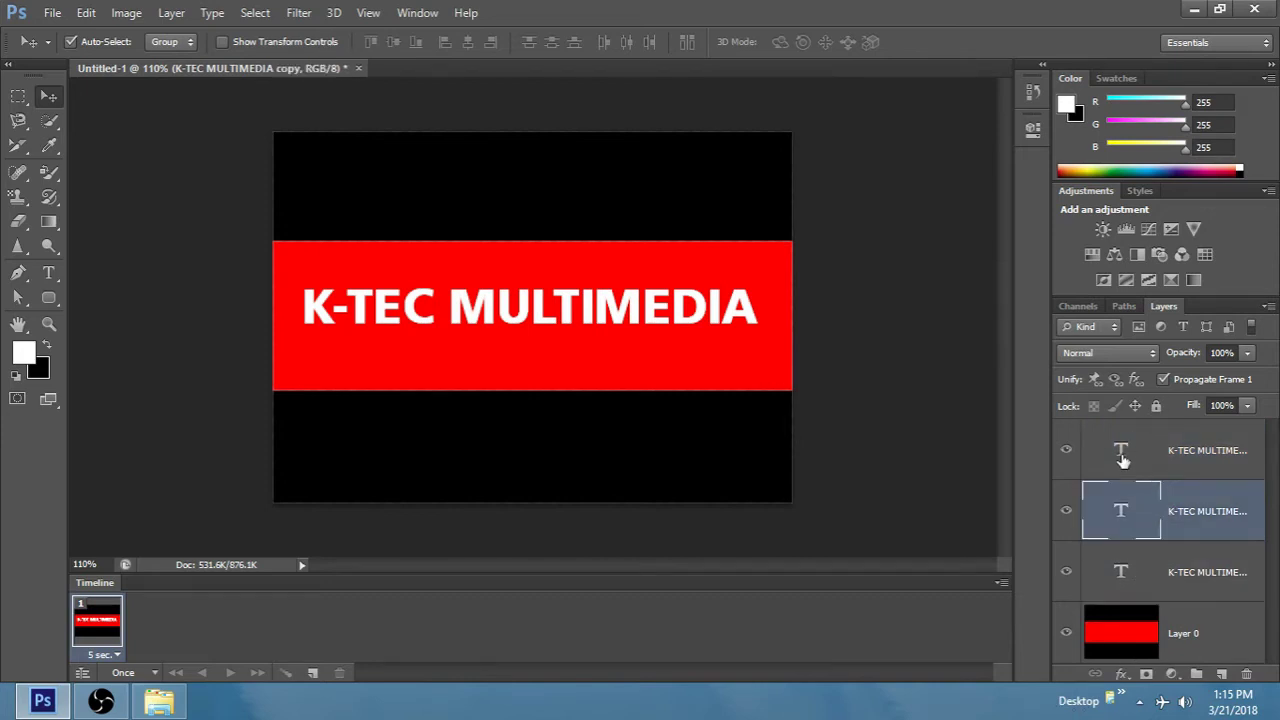
double_click(1121, 452)
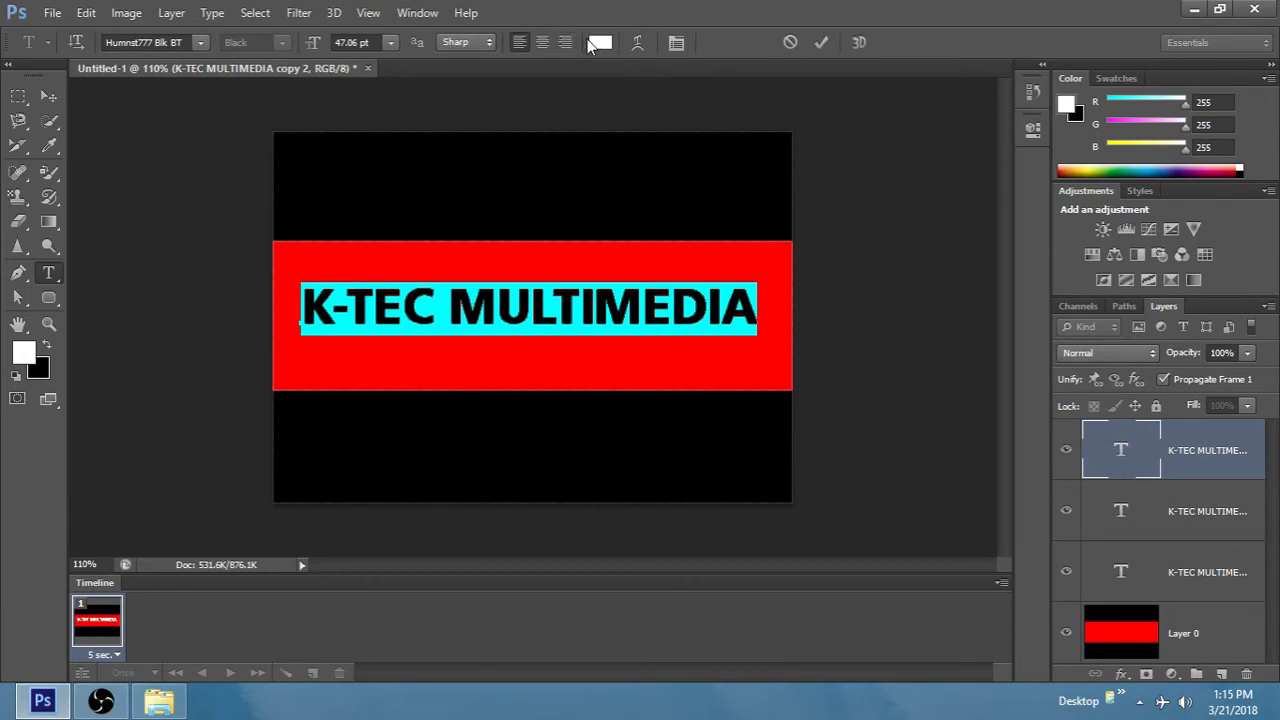
click(596, 43)
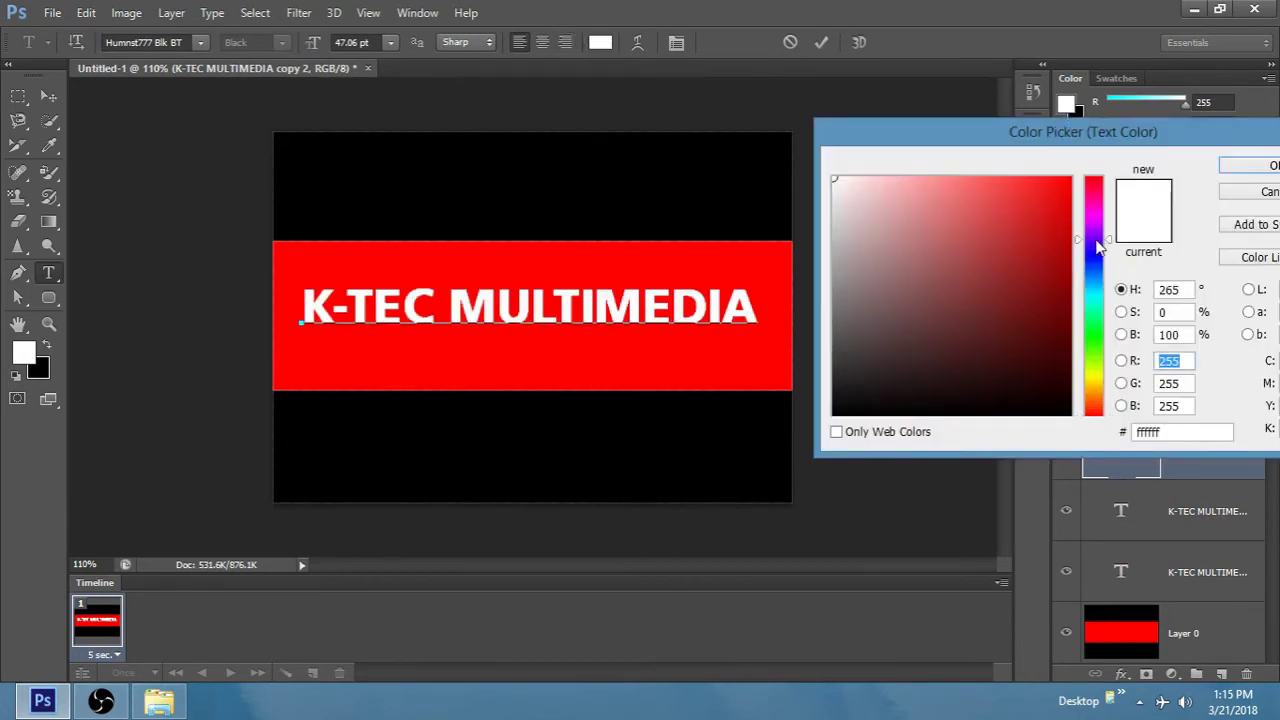
click(1095, 256)
click(1068, 180)
click(1256, 168)
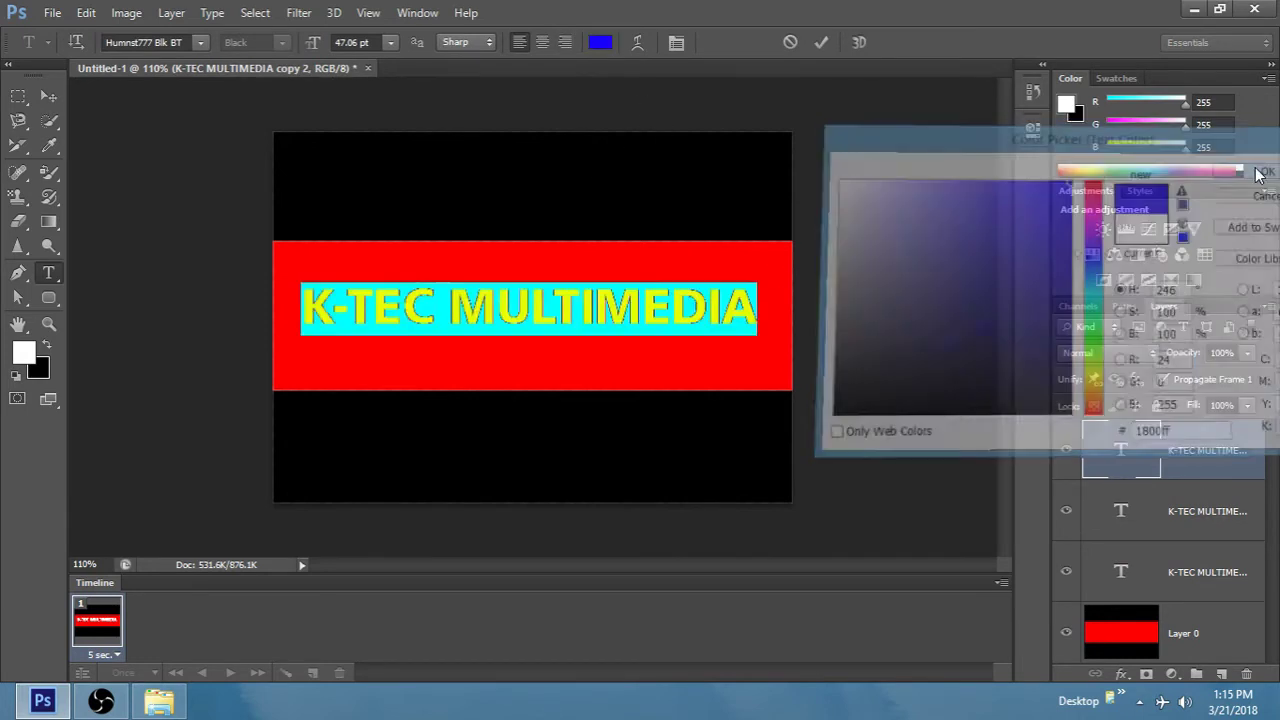
click(759, 318)
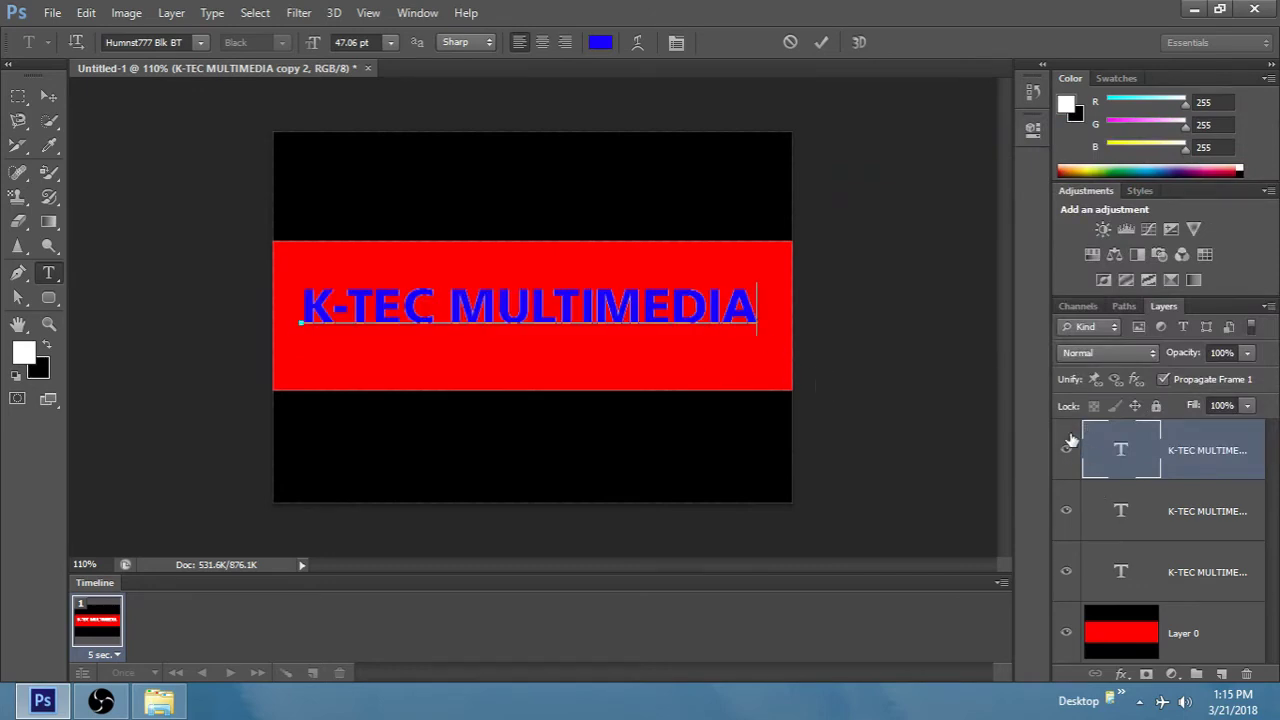
click(1066, 450)
key(v)
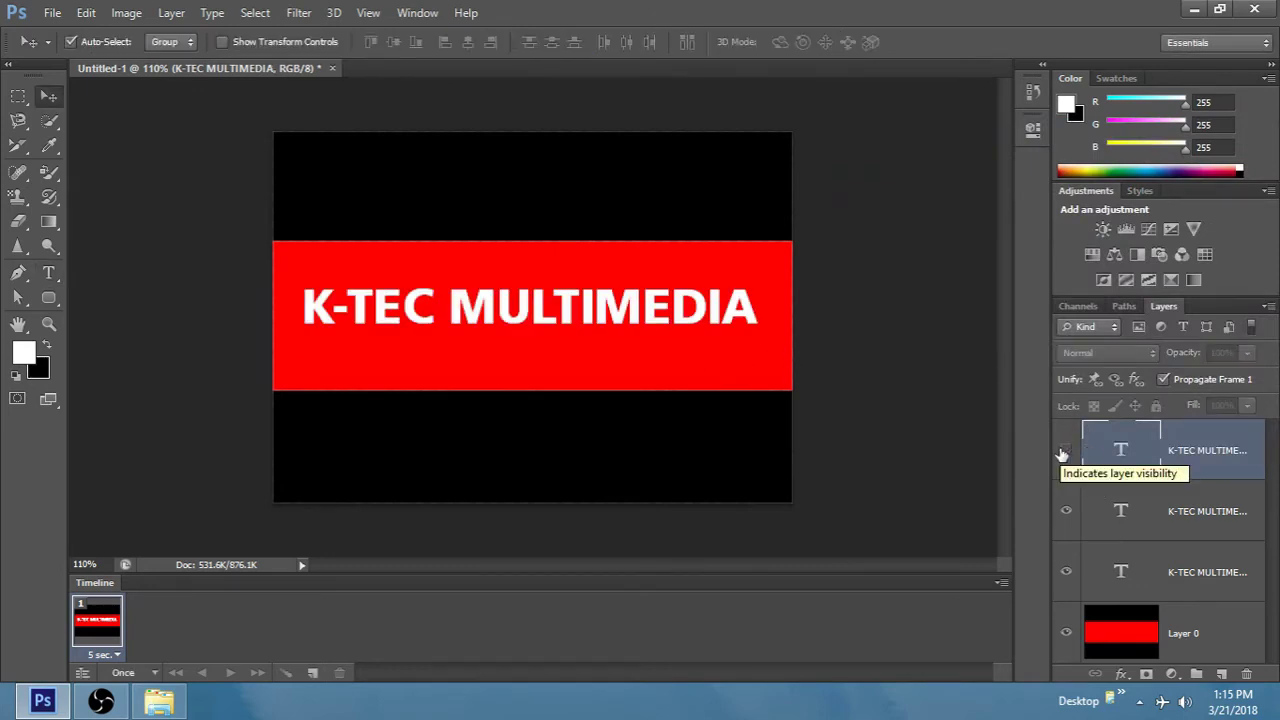
Recolour the middle text copy bright yellow
double_click(1145, 540)
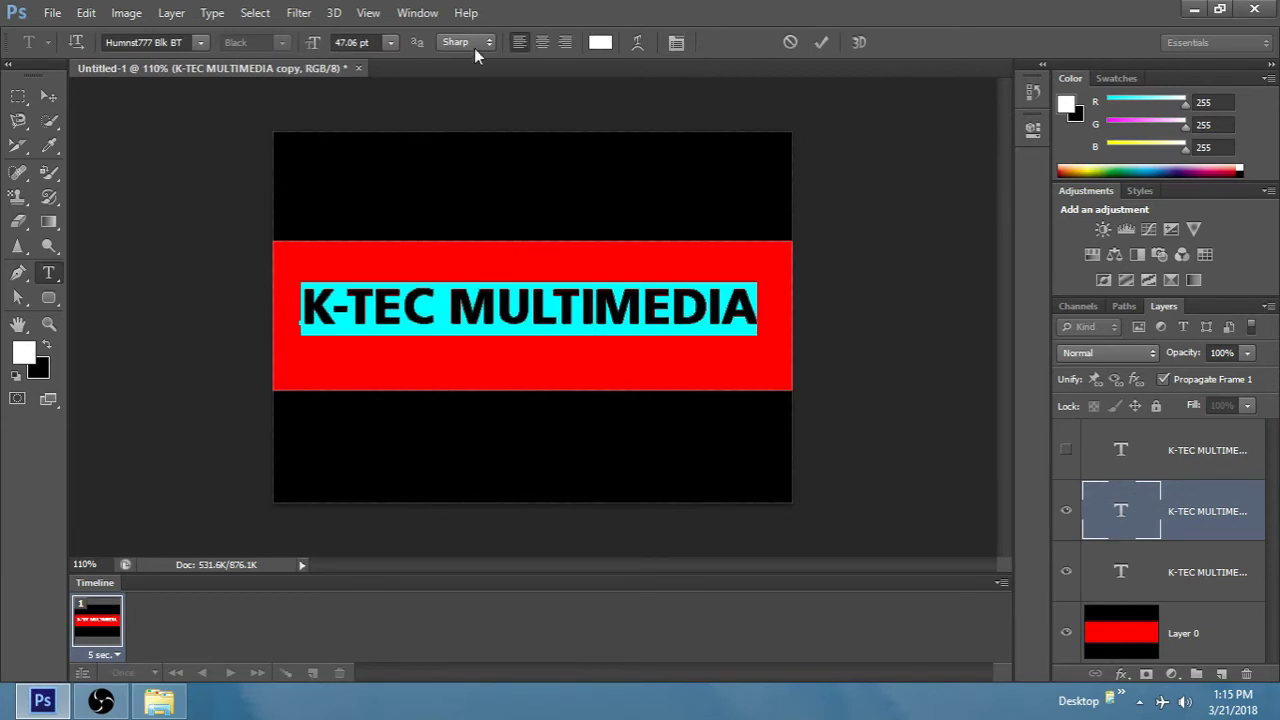
click(600, 42)
drag(1097, 367, 1093, 377)
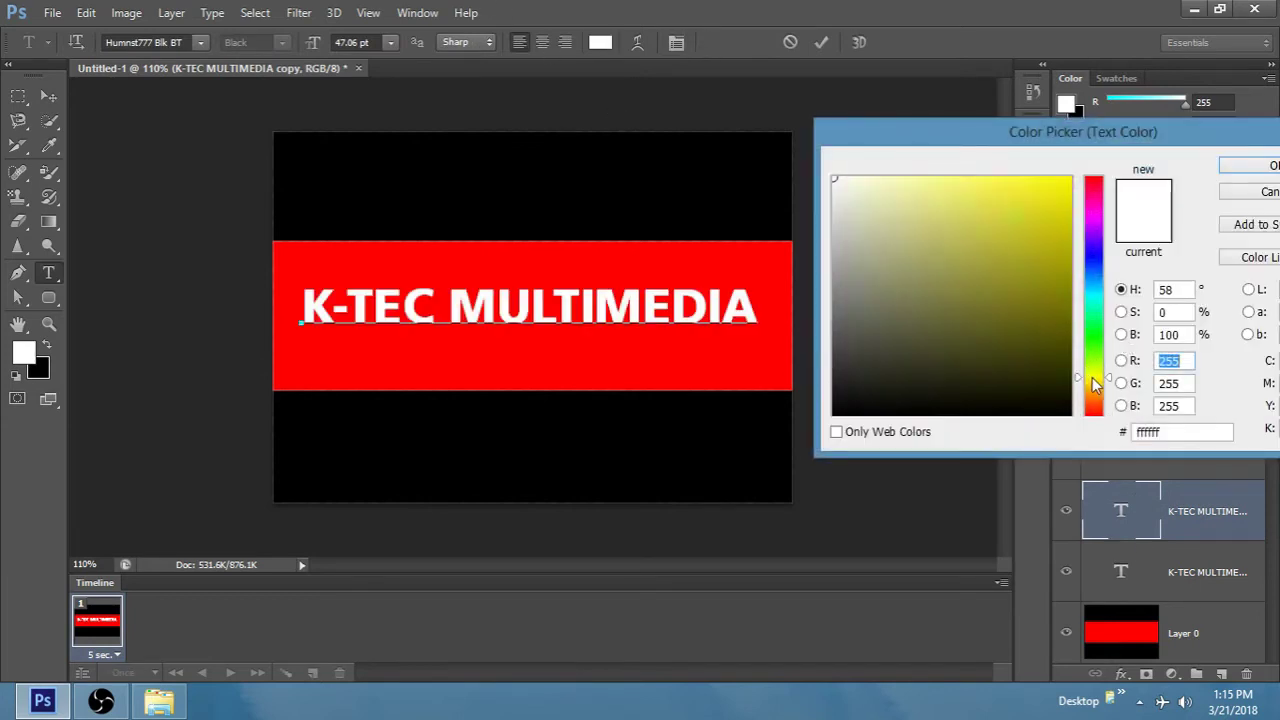
click(1068, 180)
click(1240, 168)
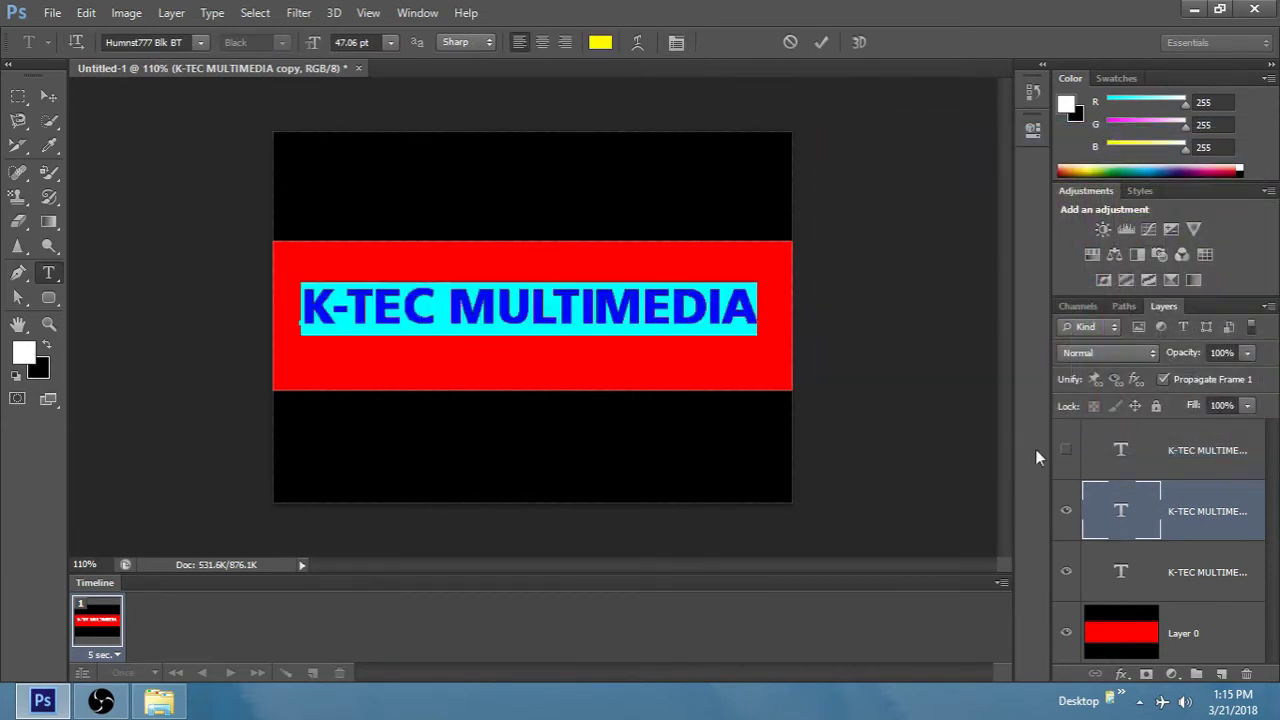
click(725, 325)
Toggle the text layers' visibility to preview each colour, ending with all three visible
click(1066, 512)
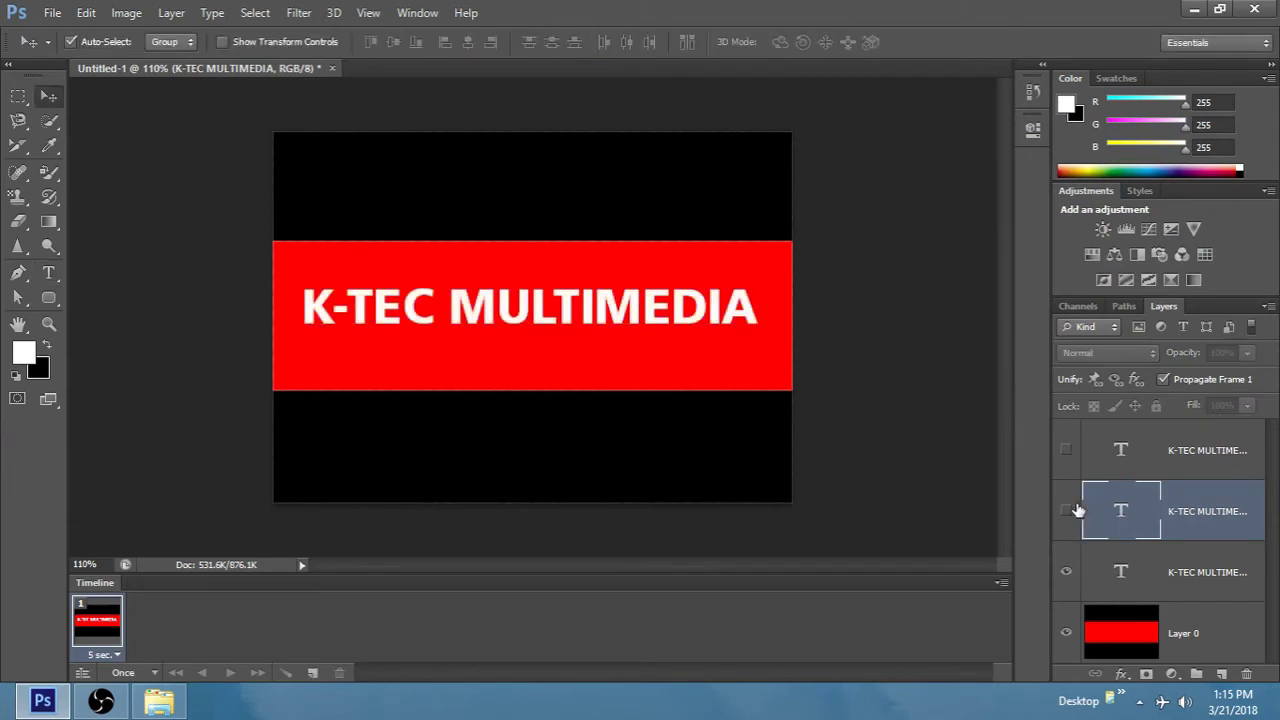
click(1066, 511)
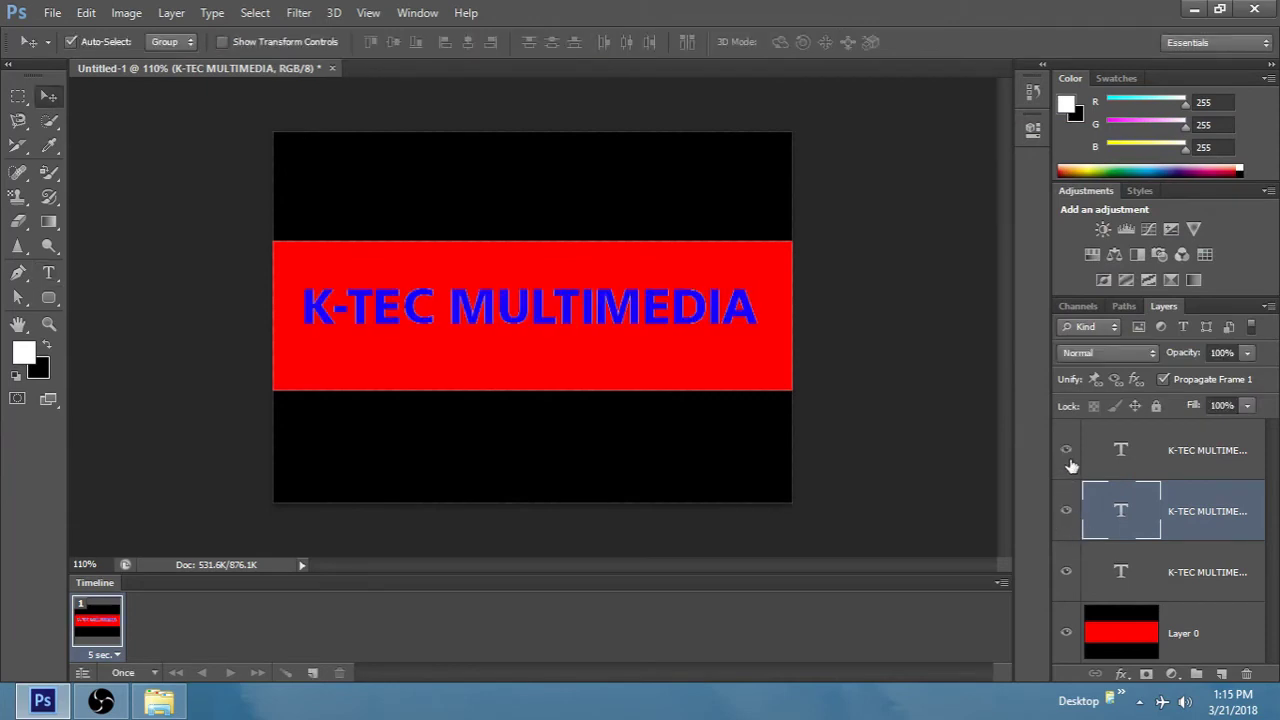
click(1066, 511)
click(1066, 572)
click(1066, 572)
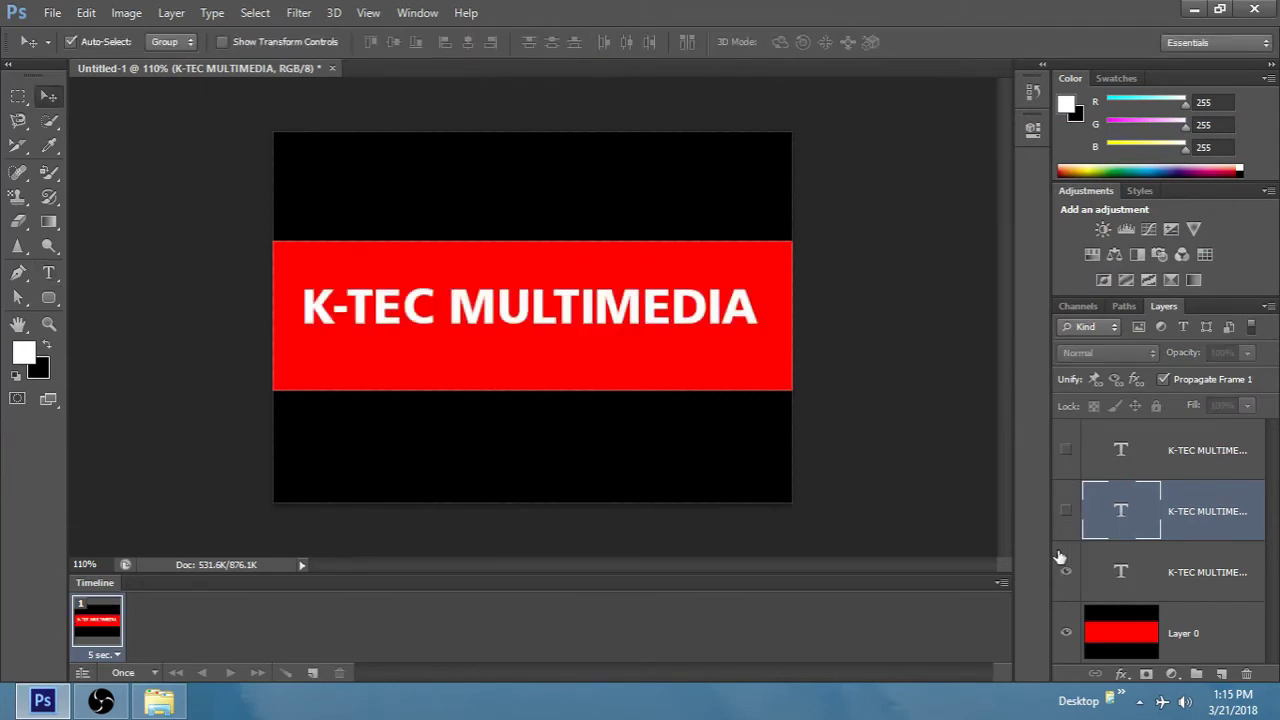
click(1066, 511)
click(1066, 451)
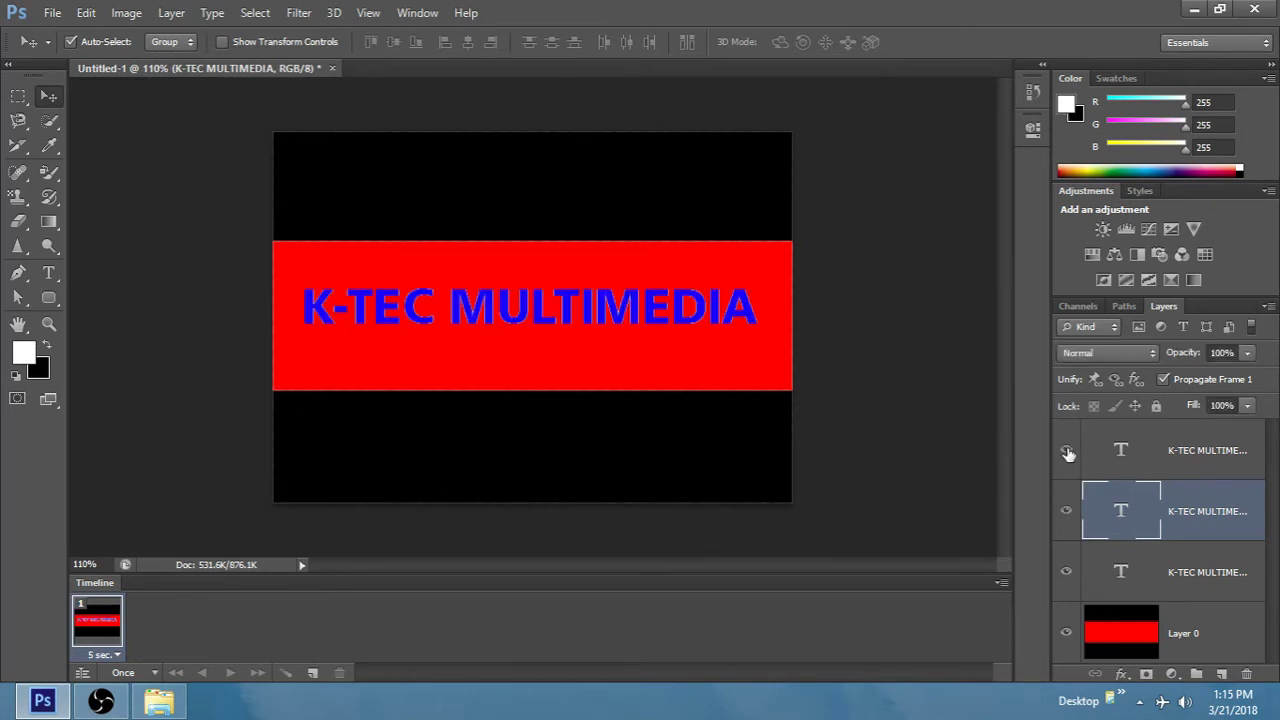
click(1067, 452)
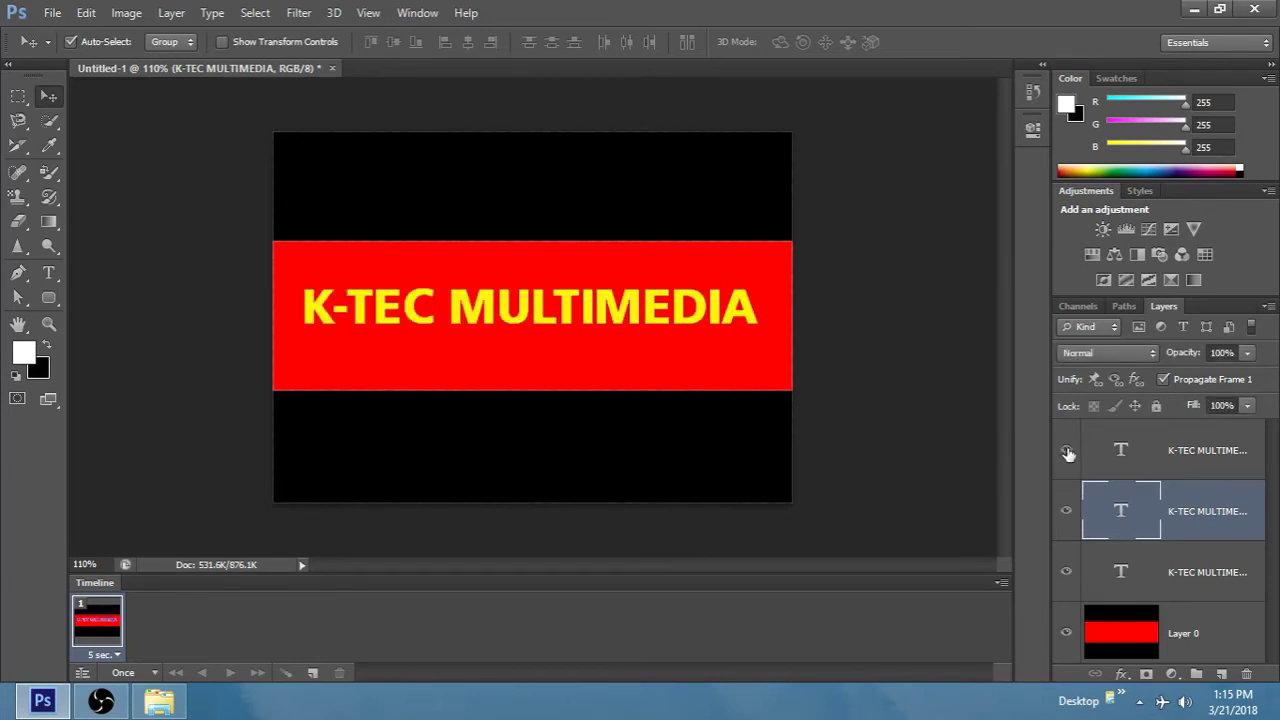
click(1067, 452)
click(1067, 452)
click(1066, 511)
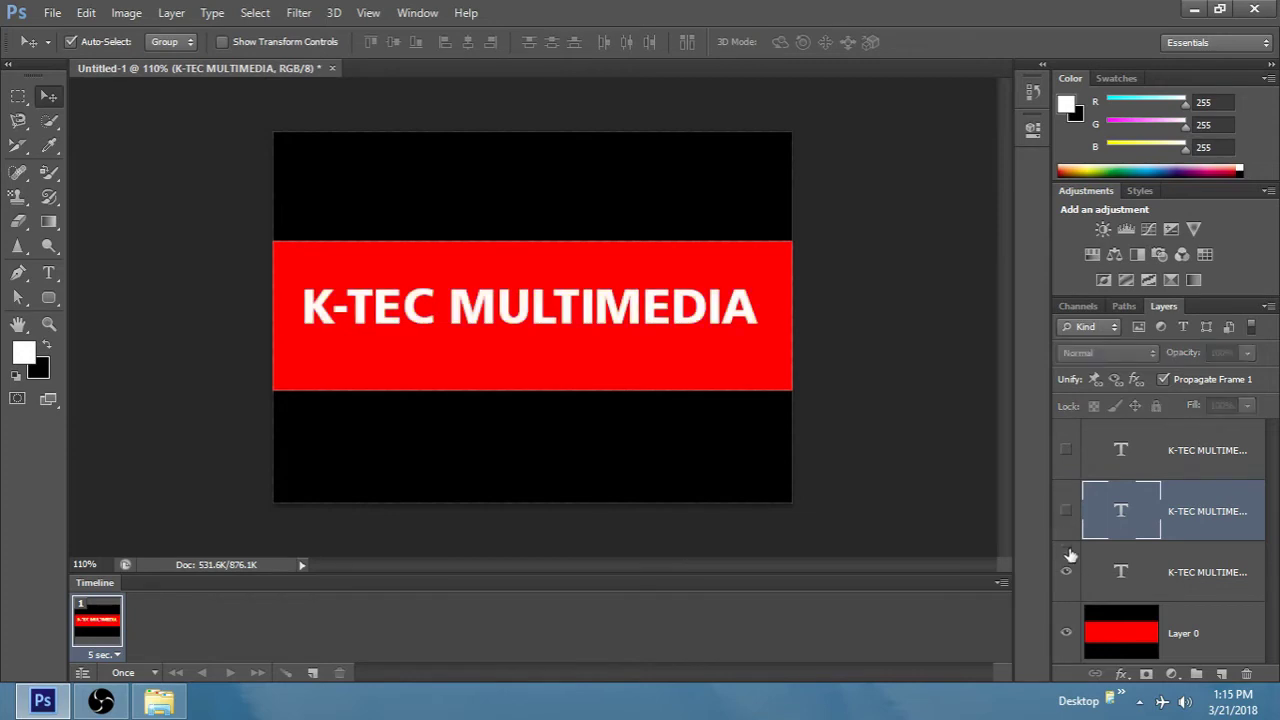
click(1066, 572)
click(1066, 572)
click(1066, 512)
click(1072, 450)
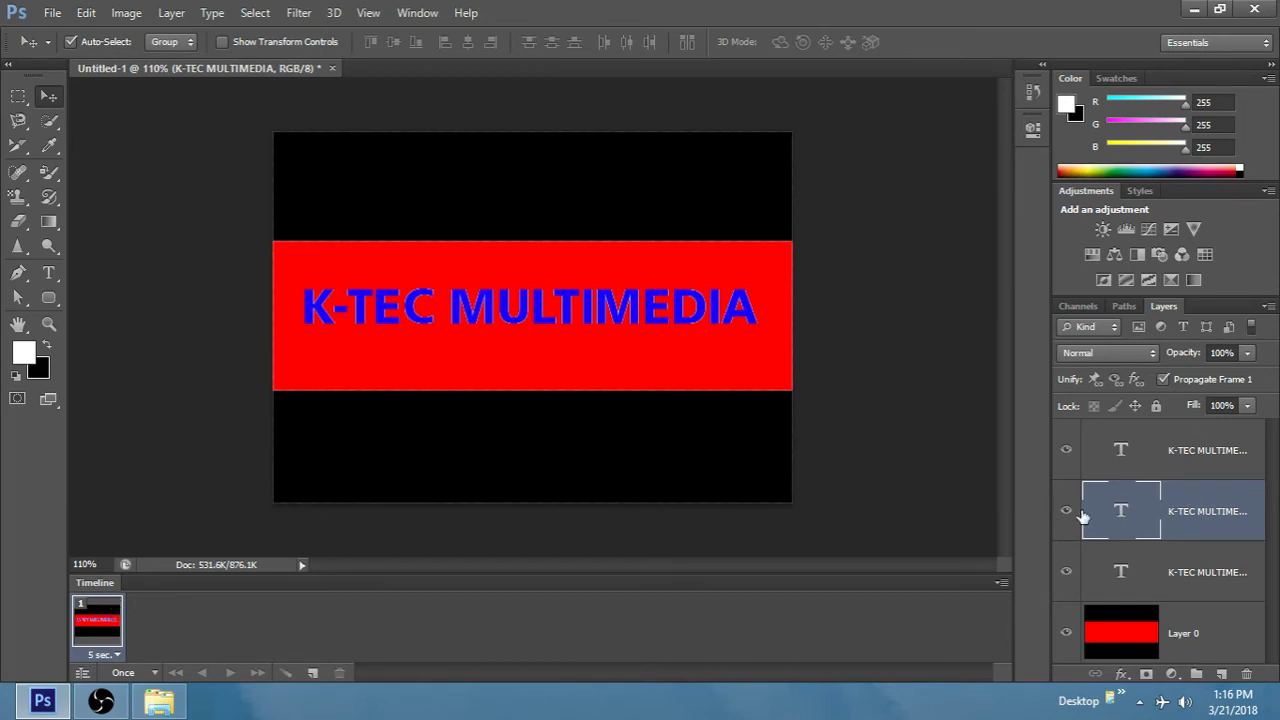
Click through the three text layers, ending with the top blue layer selected
click(1181, 458)
click(1176, 557)
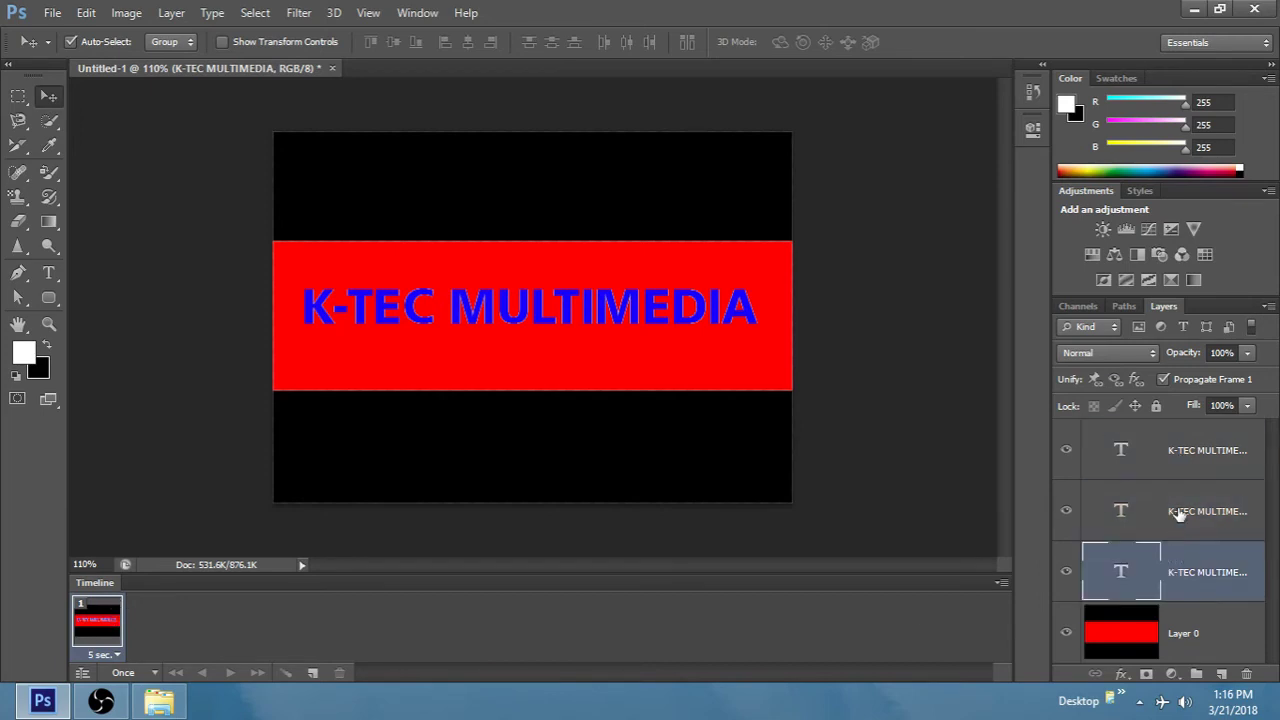
click(1180, 508)
click(1200, 440)
click(1200, 503)
click(1207, 567)
click(1203, 510)
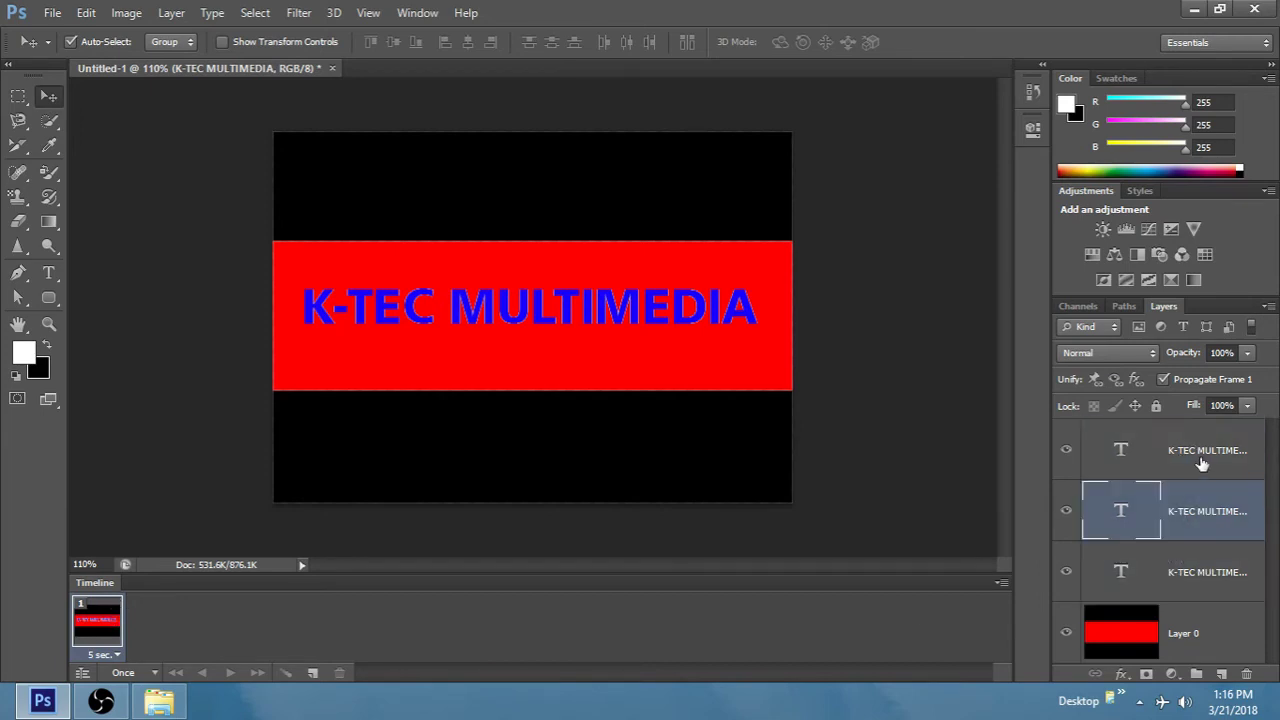
click(1200, 460)
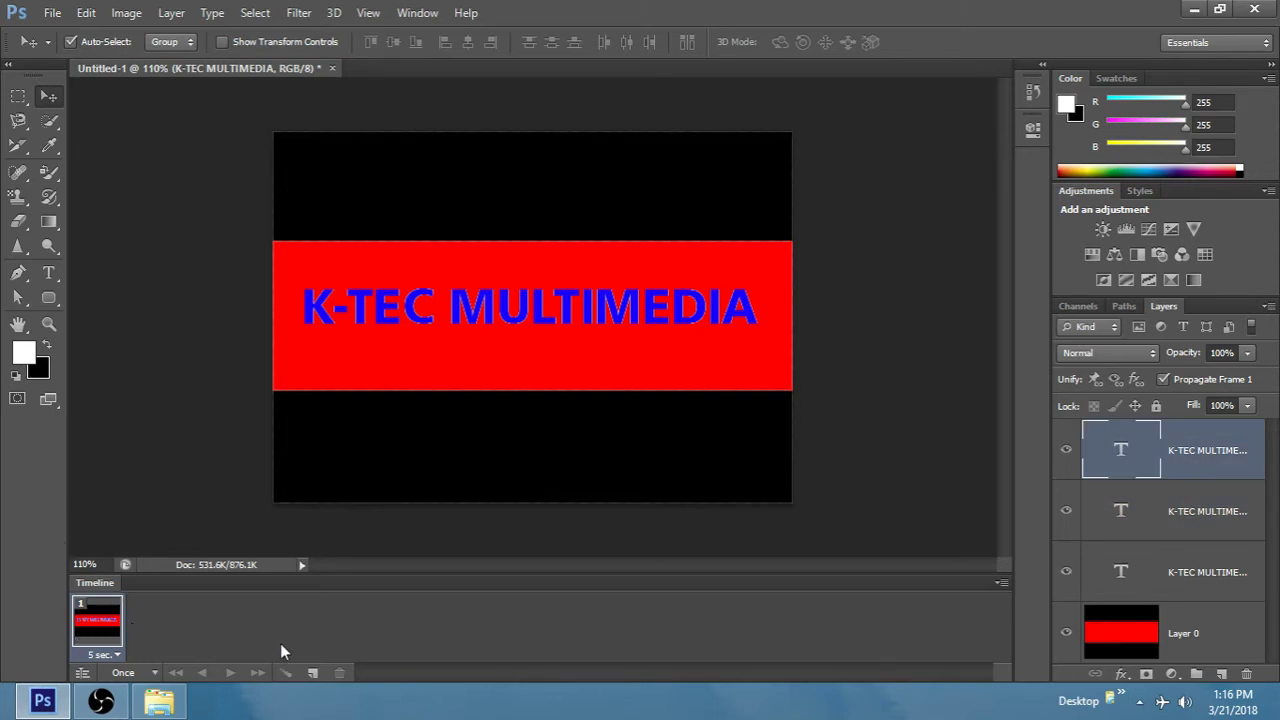
Duplicate the animation frame twice for three frames, then return to frame 1
click(313, 673)
click(313, 673)
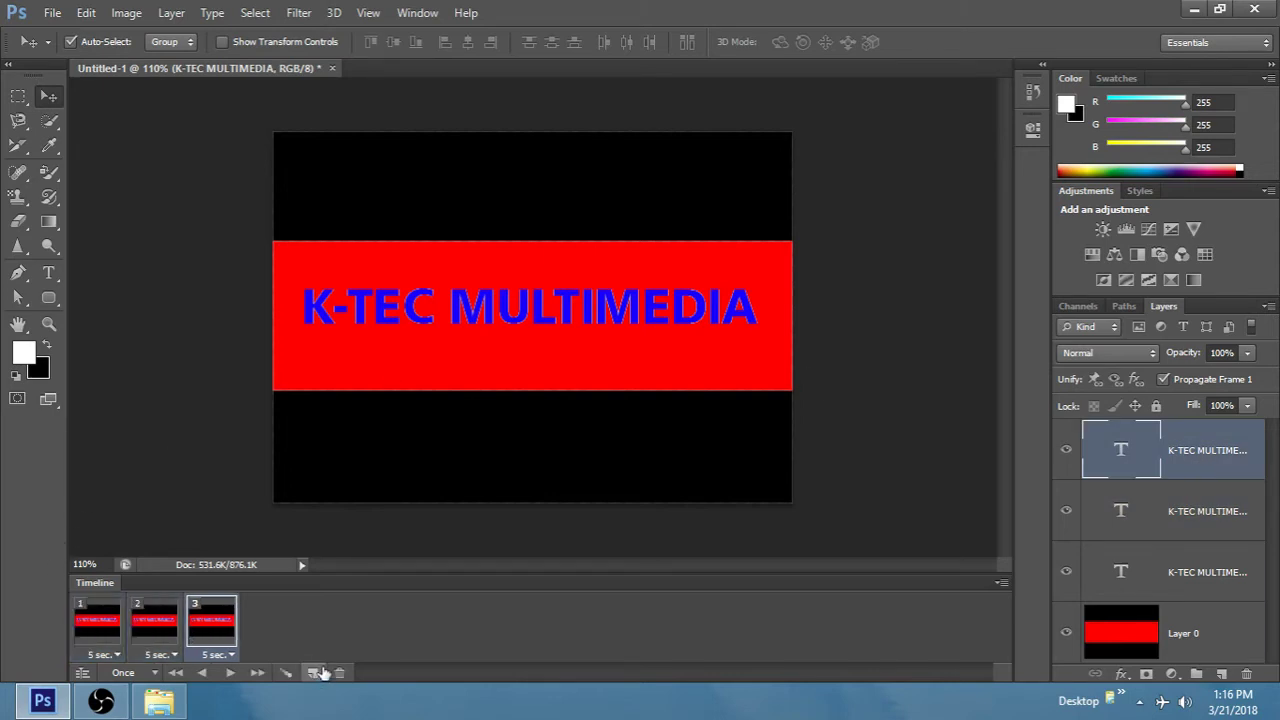
click(88, 624)
click(150, 622)
click(208, 618)
click(146, 638)
click(96, 638)
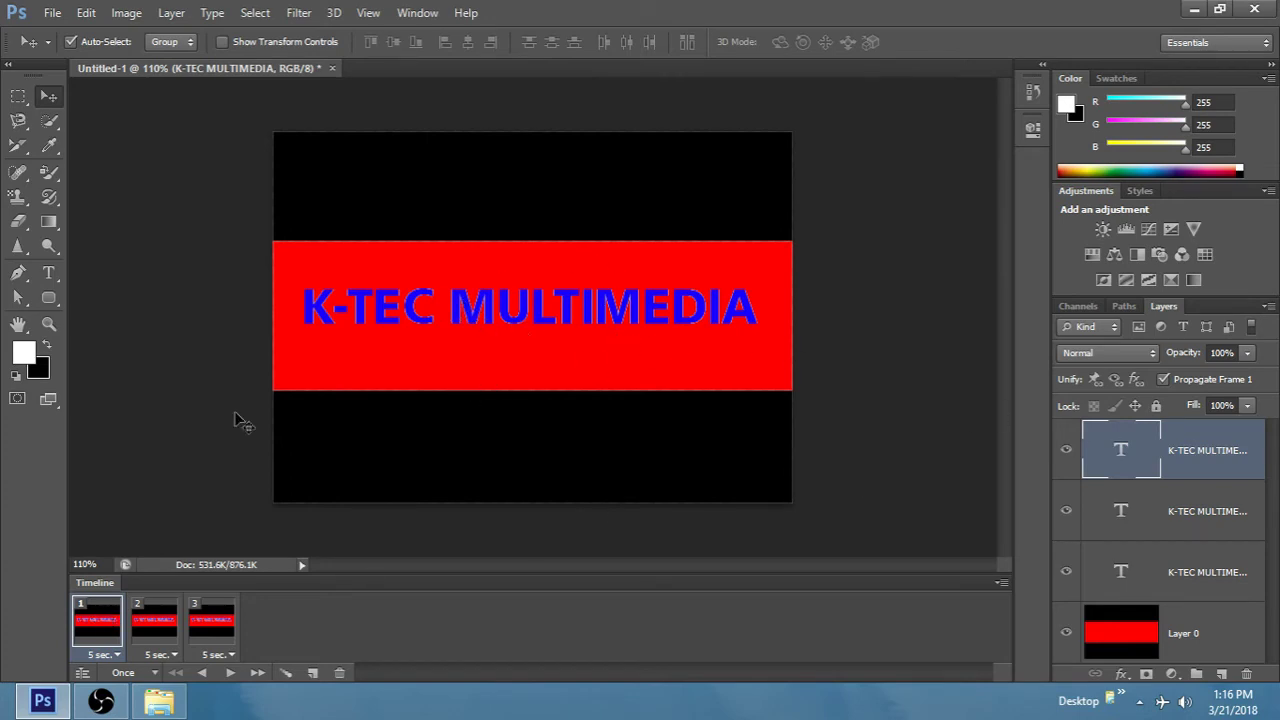
Hide the blue text in frame 2, and both blue and yellow text in frame 3
click(156, 612)
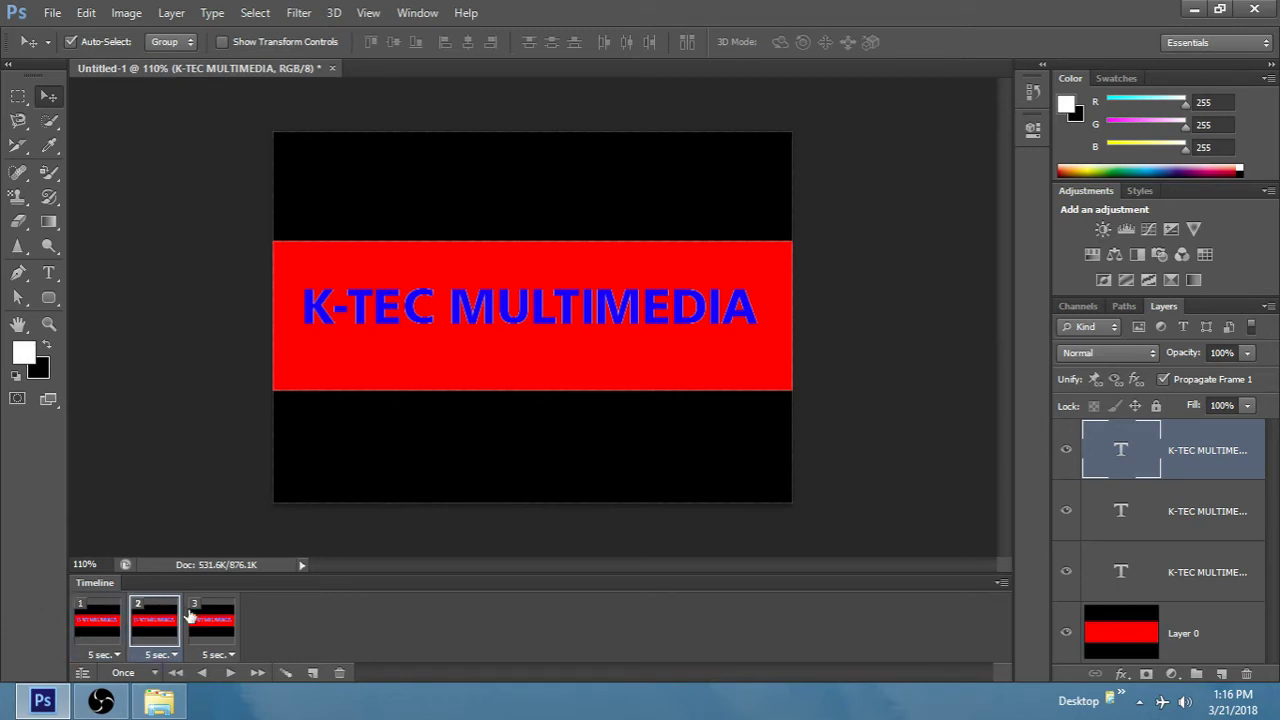
click(77, 622)
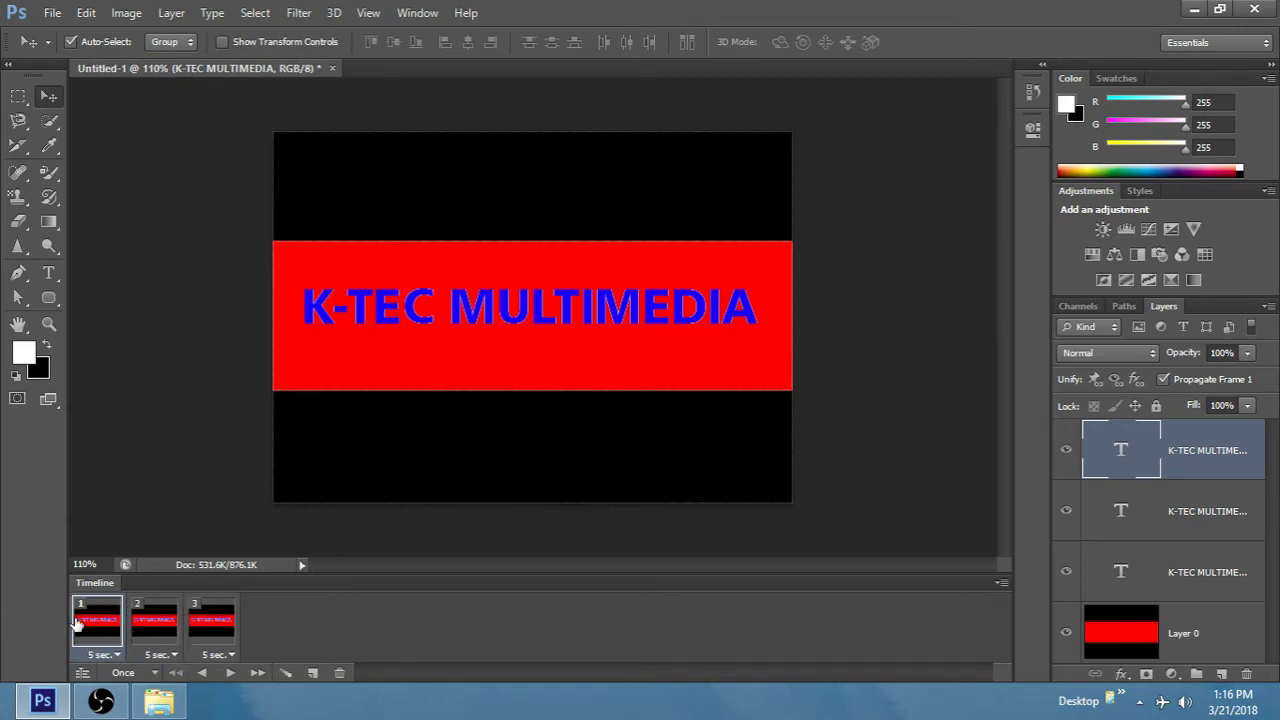
click(132, 625)
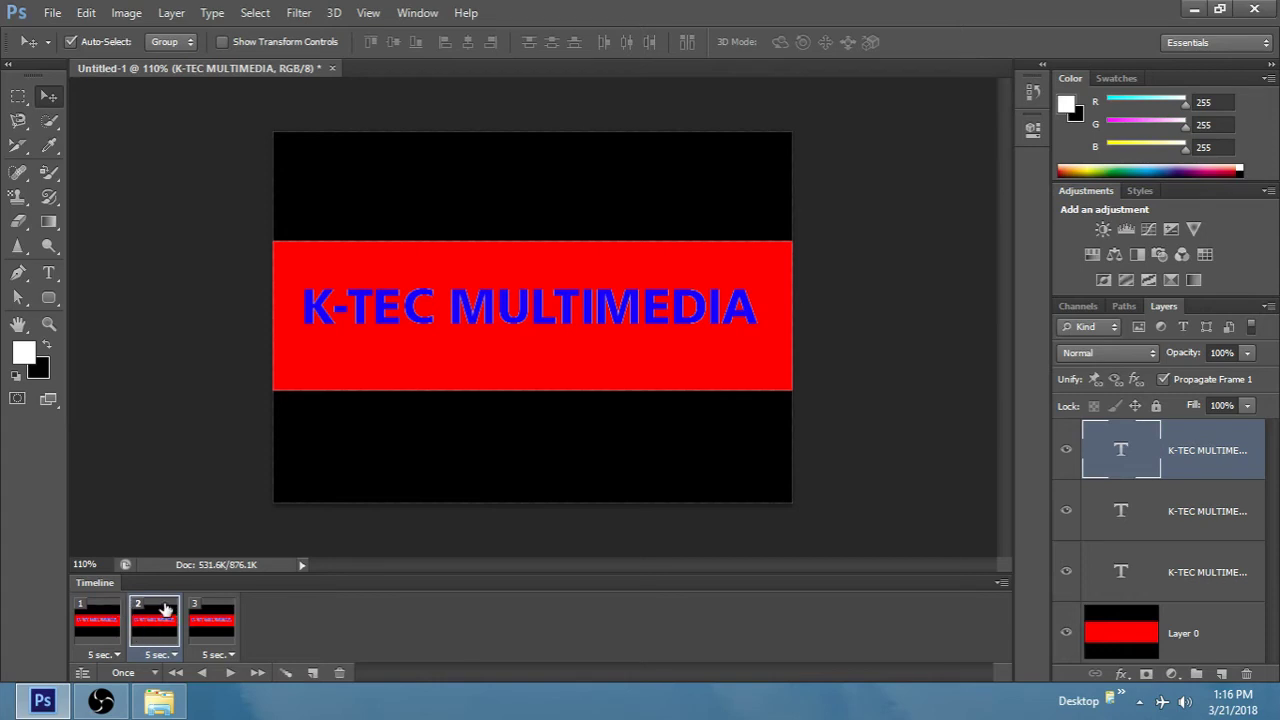
click(1066, 450)
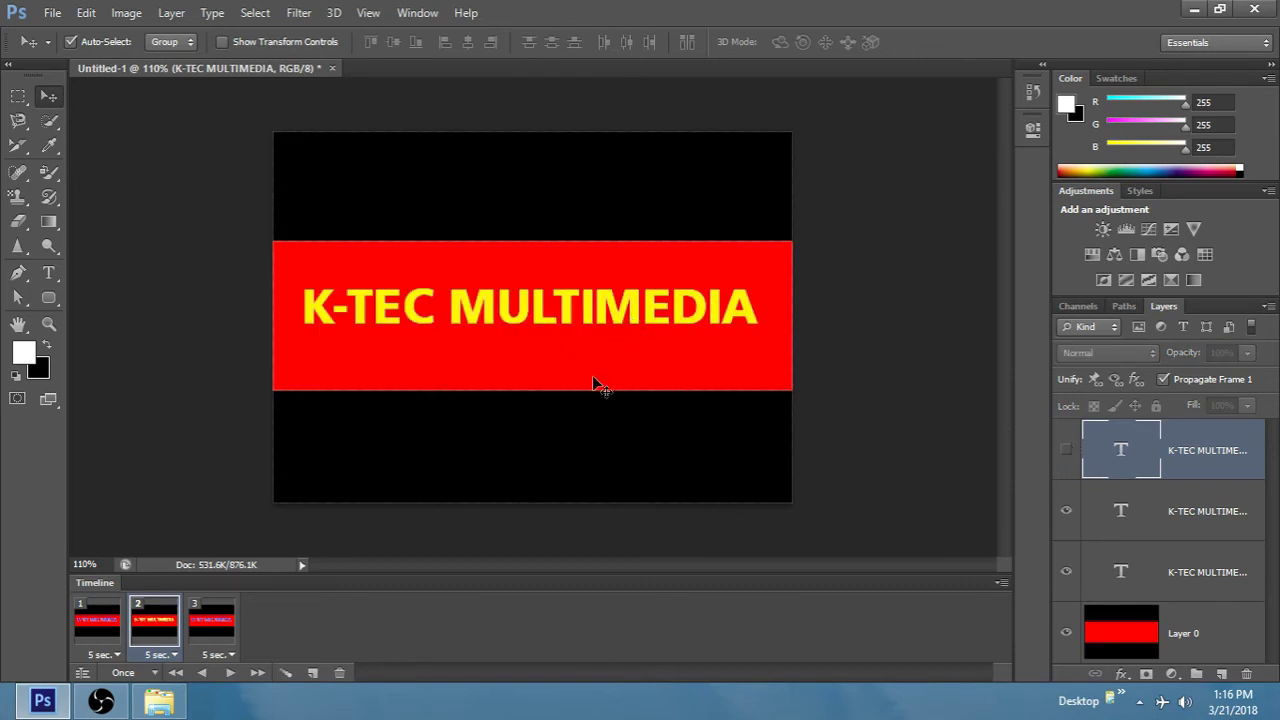
click(106, 625)
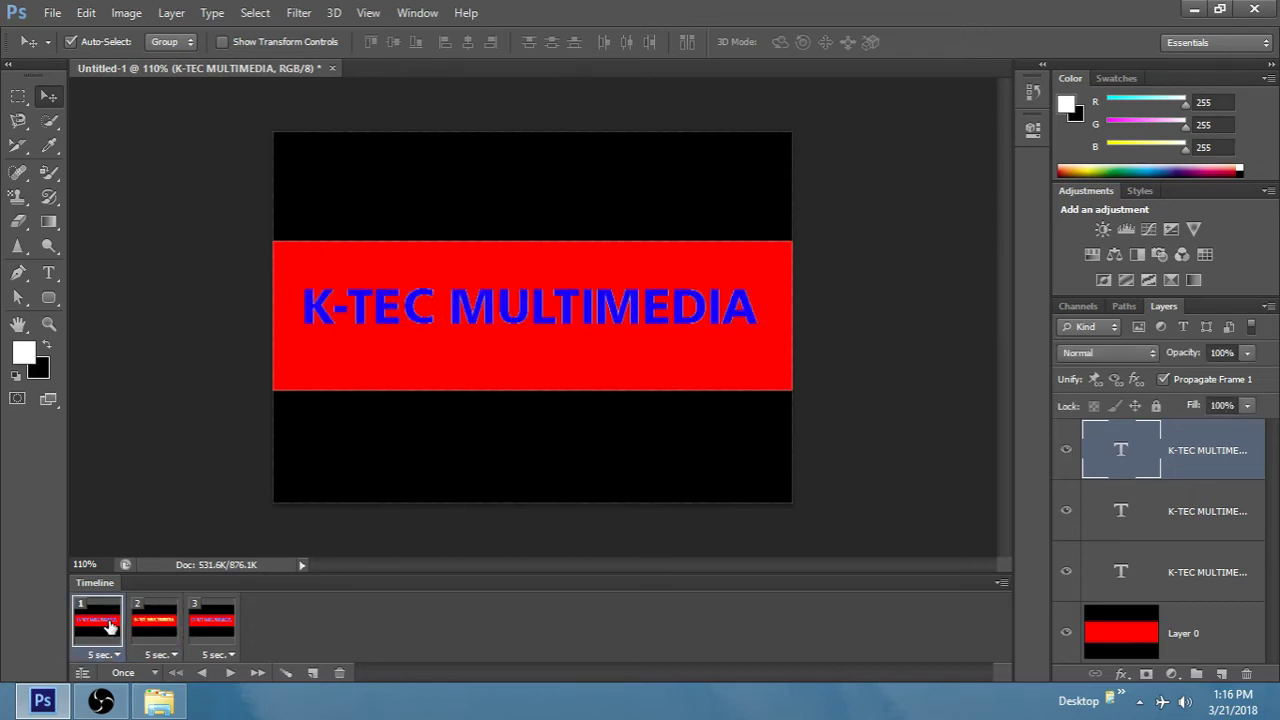
click(148, 632)
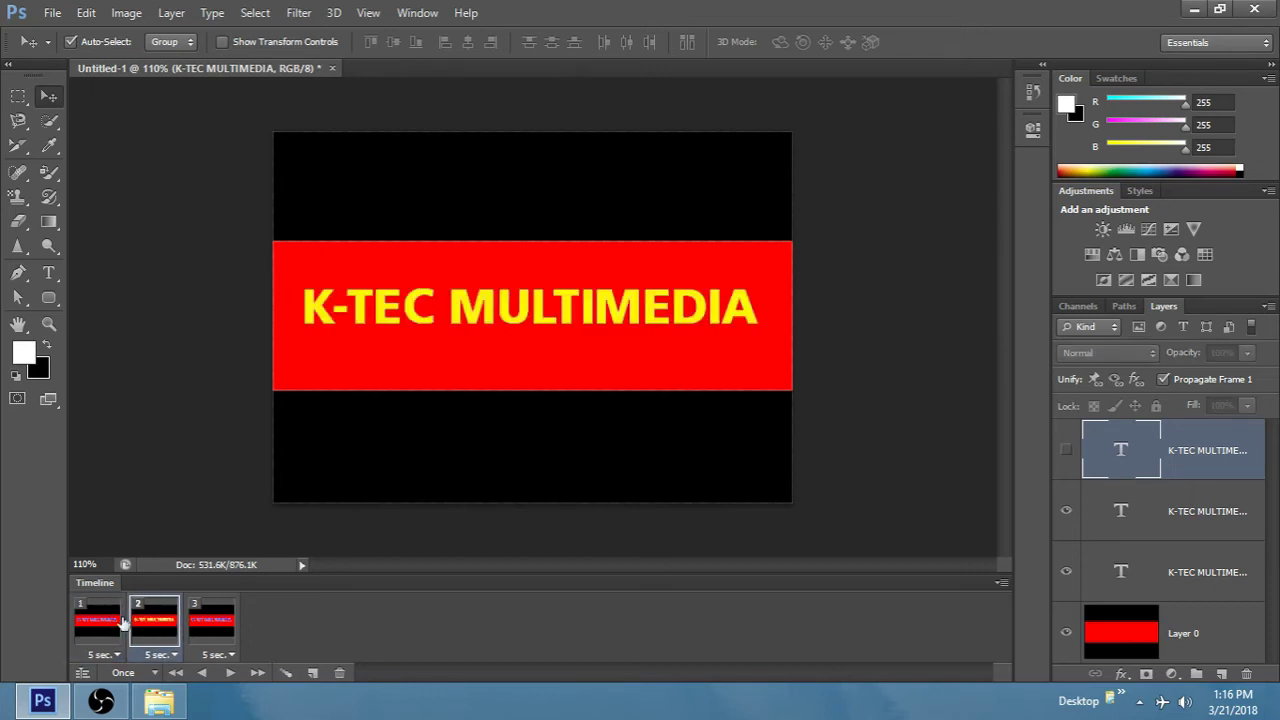
click(231, 619)
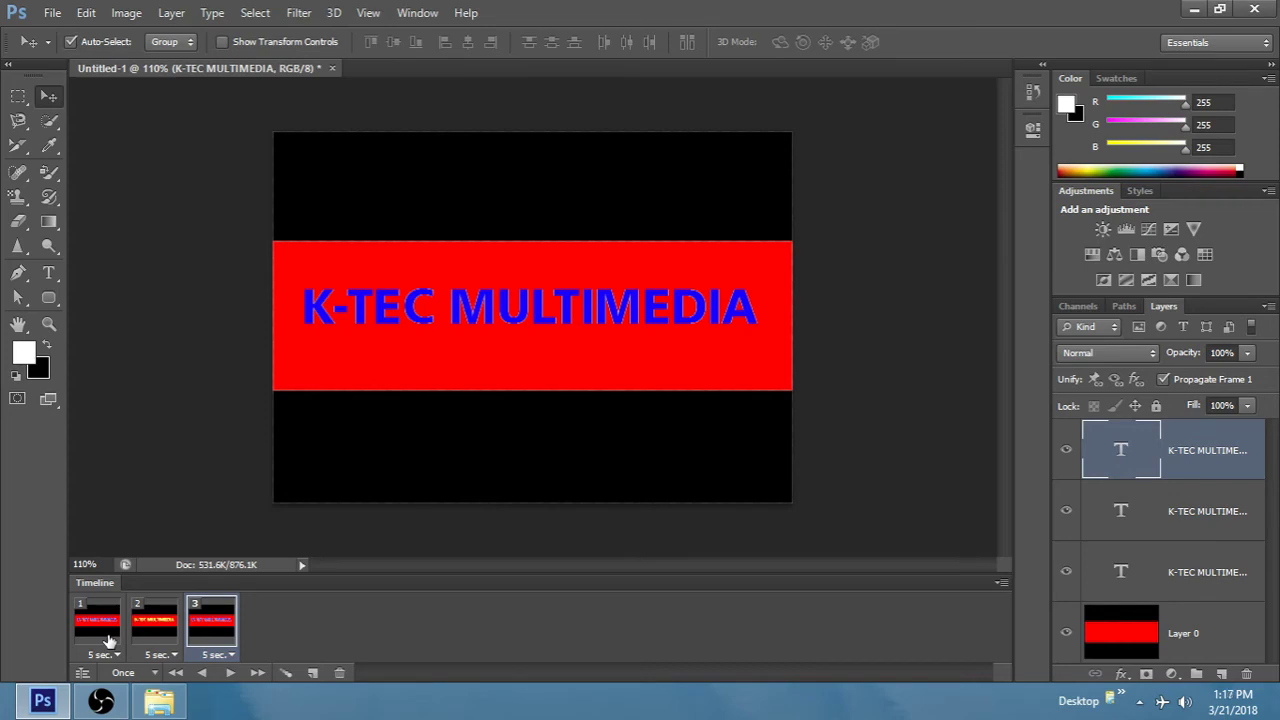
click(1067, 452)
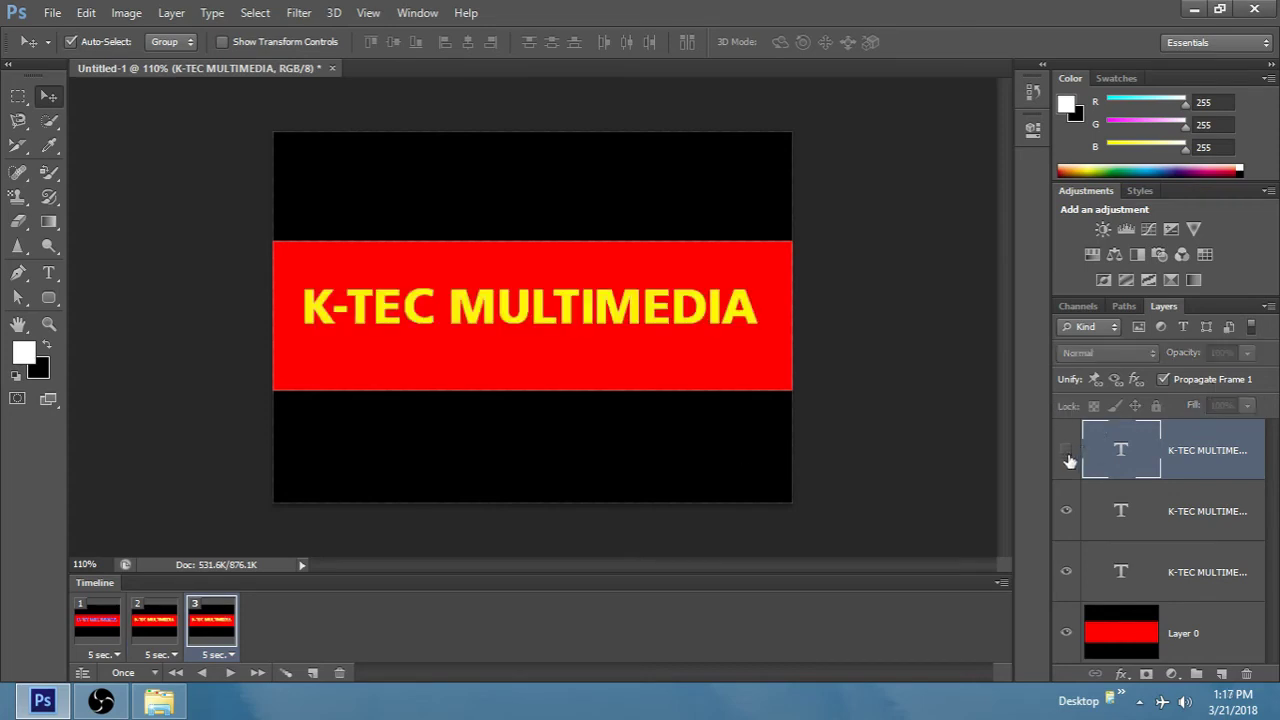
click(1069, 518)
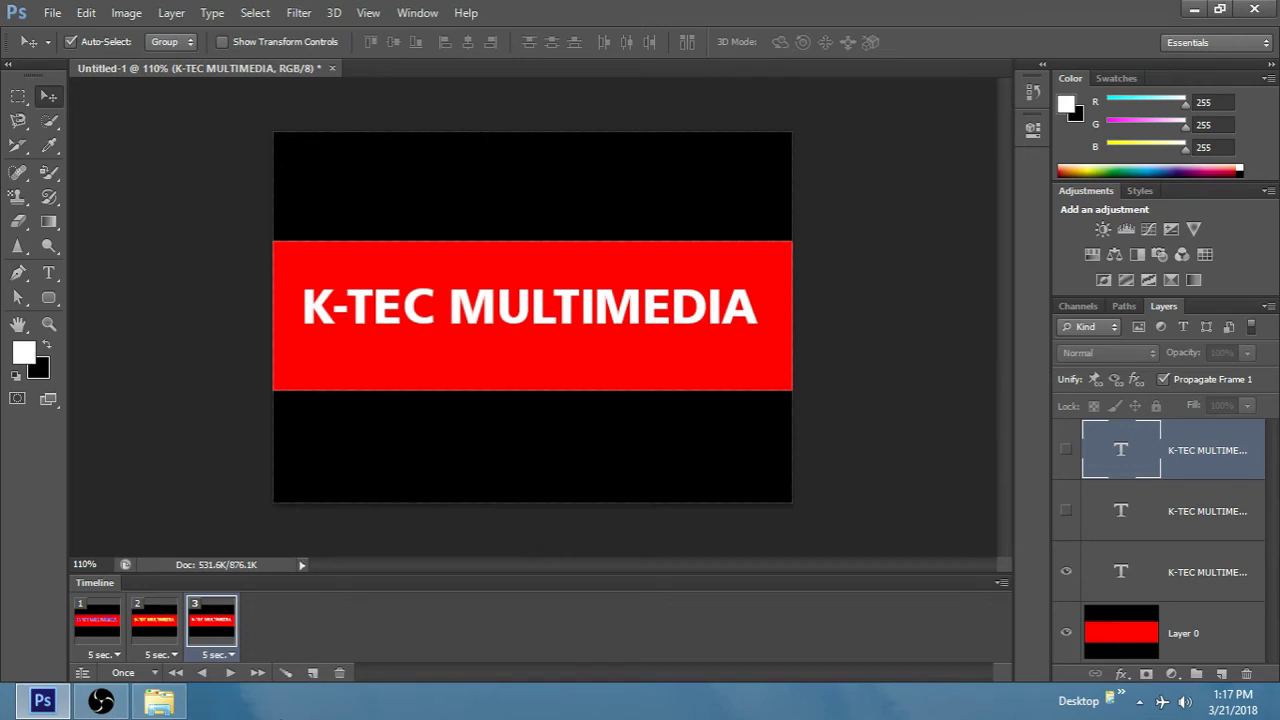
Compare the frames and play the animation preview, then select all three frames
click(165, 635)
click(92, 627)
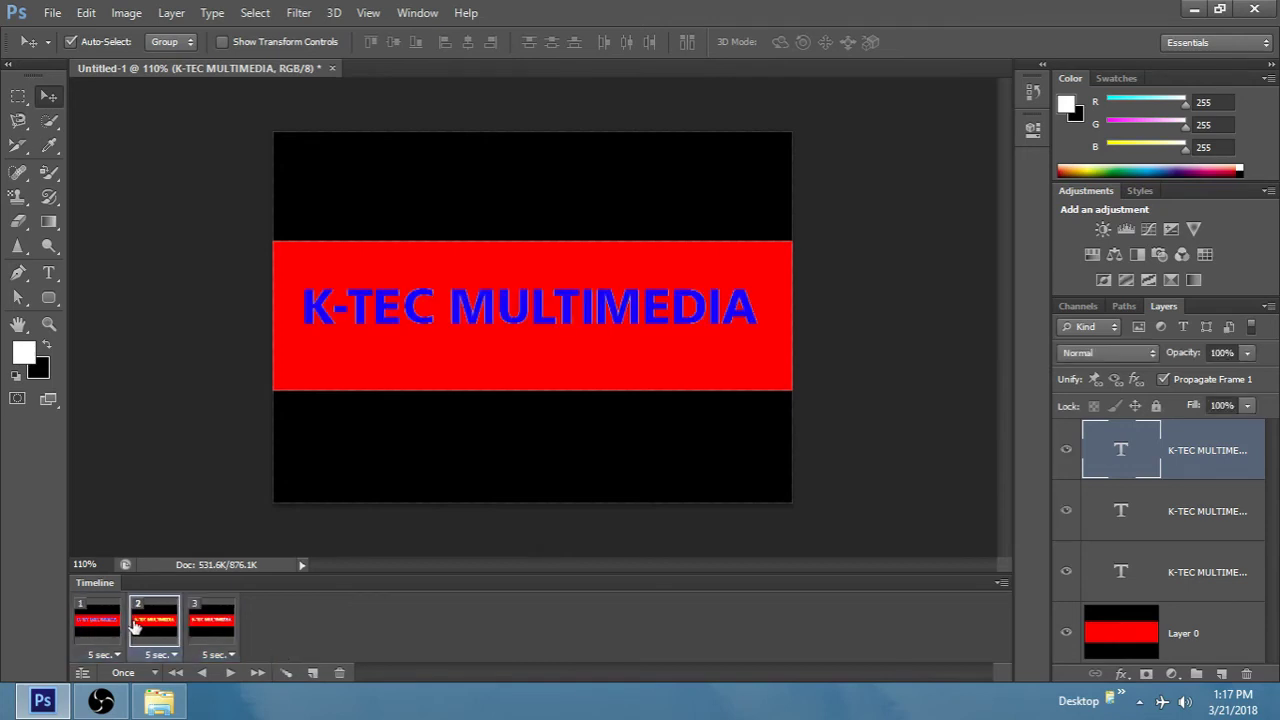
click(212, 626)
click(230, 672)
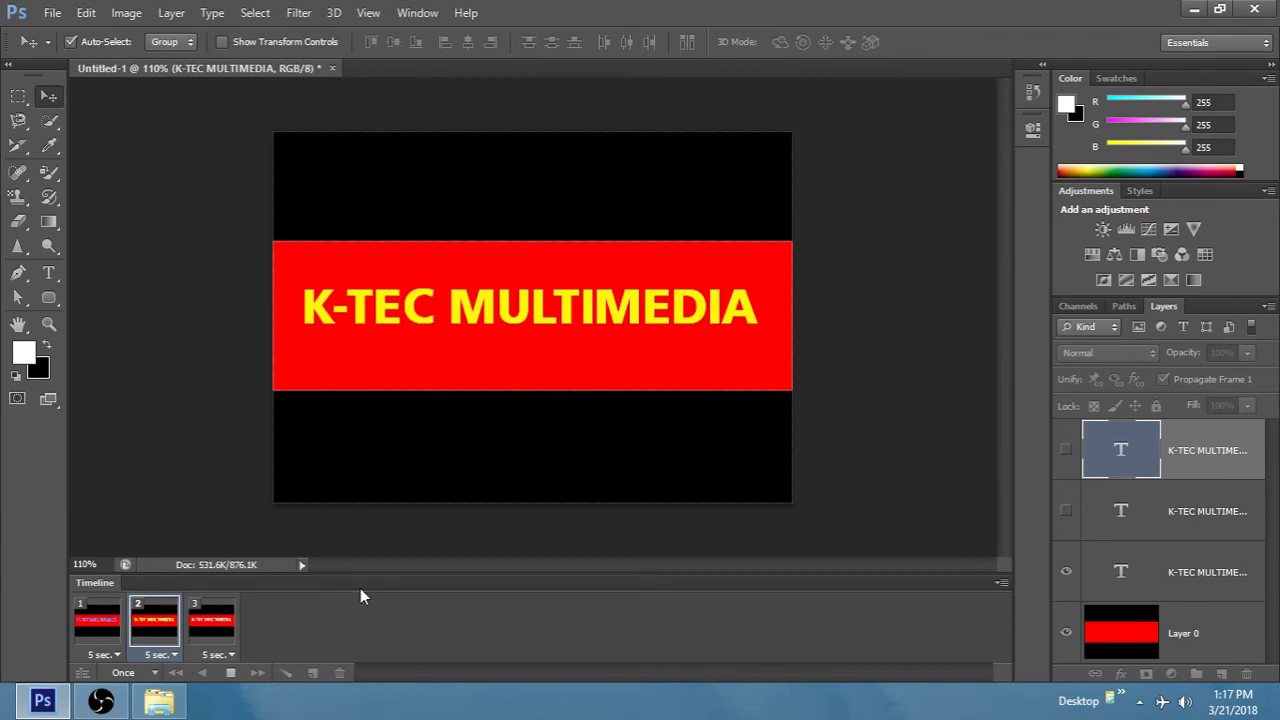
click(112, 620)
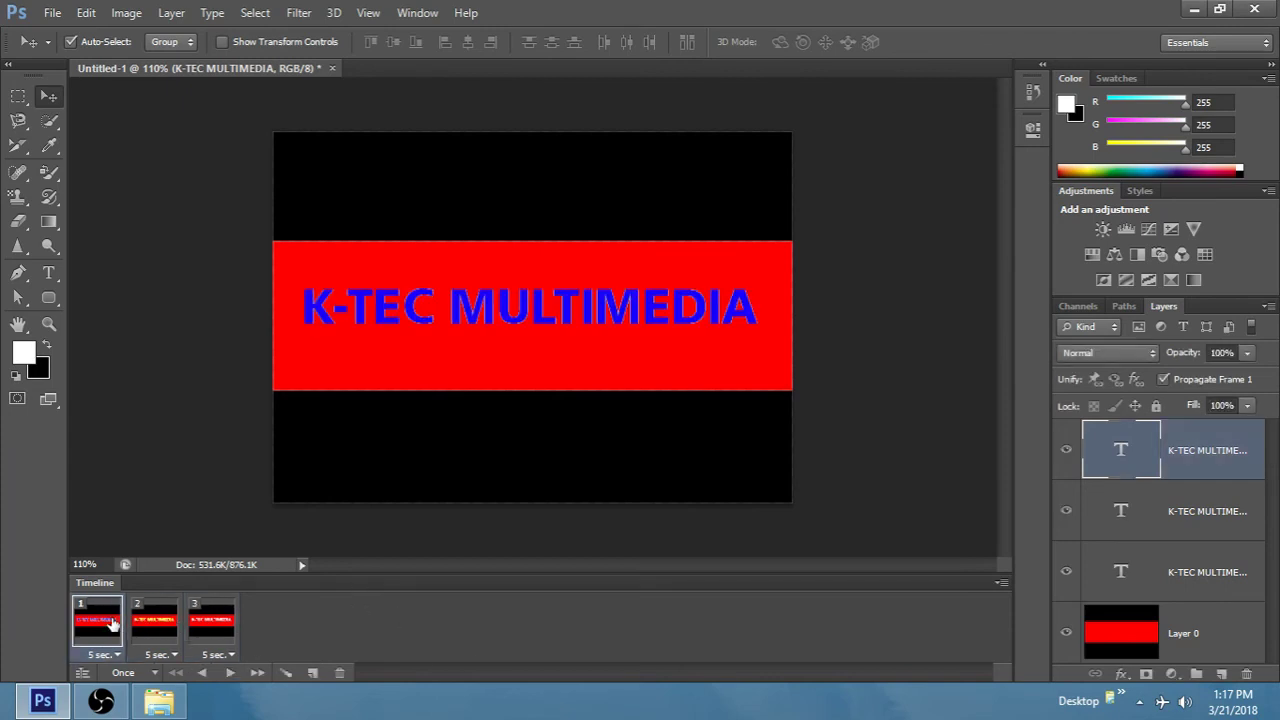
shift+click(218, 628)
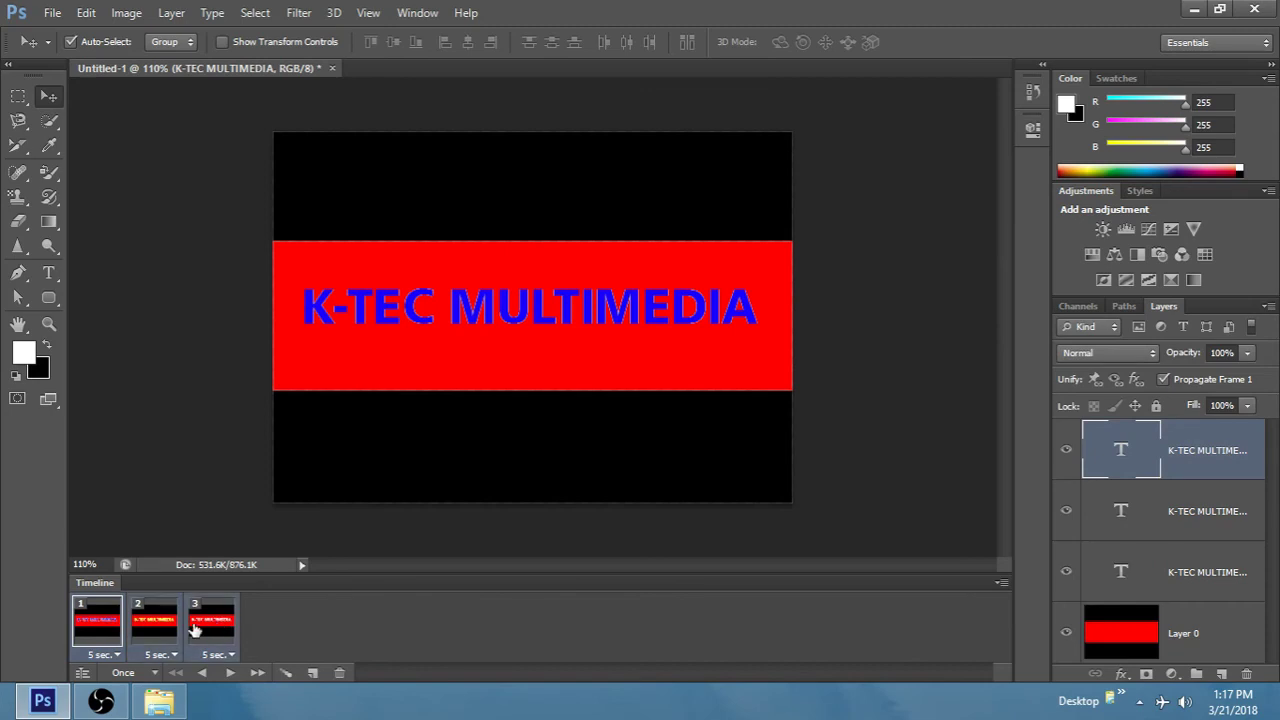
click(108, 628)
shift+click(235, 632)
click(97, 636)
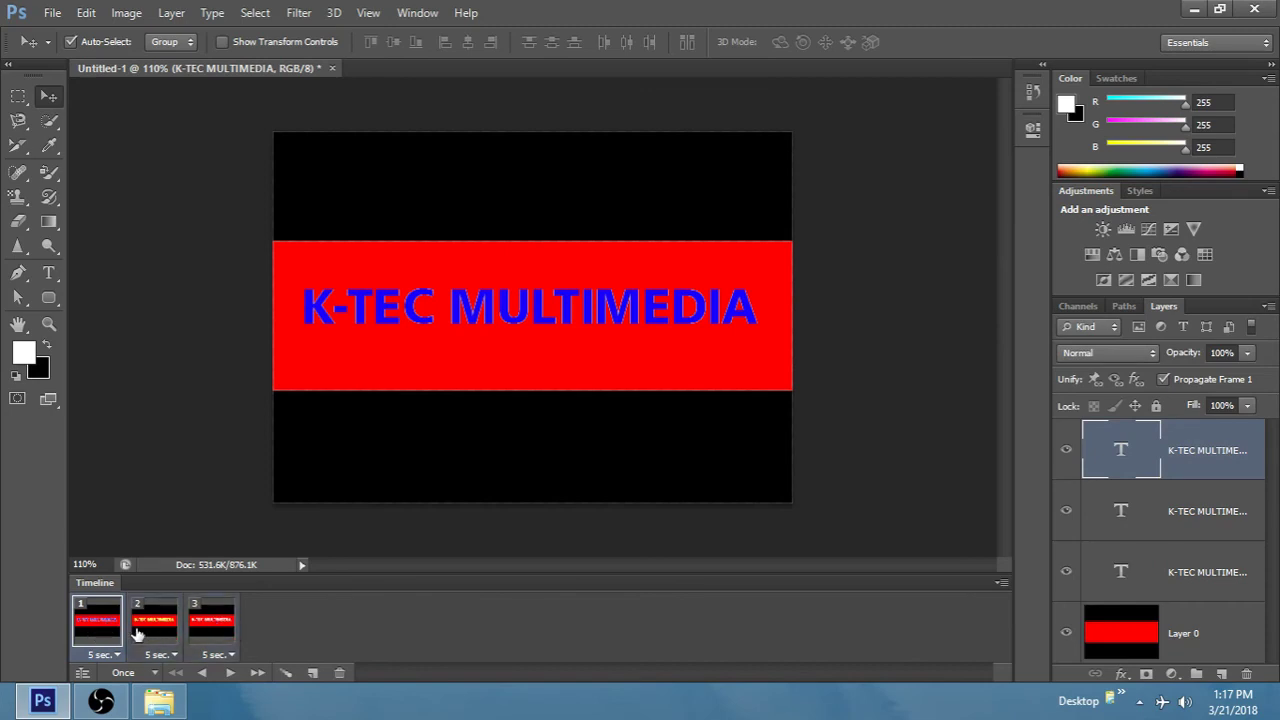
shift+click(207, 627)
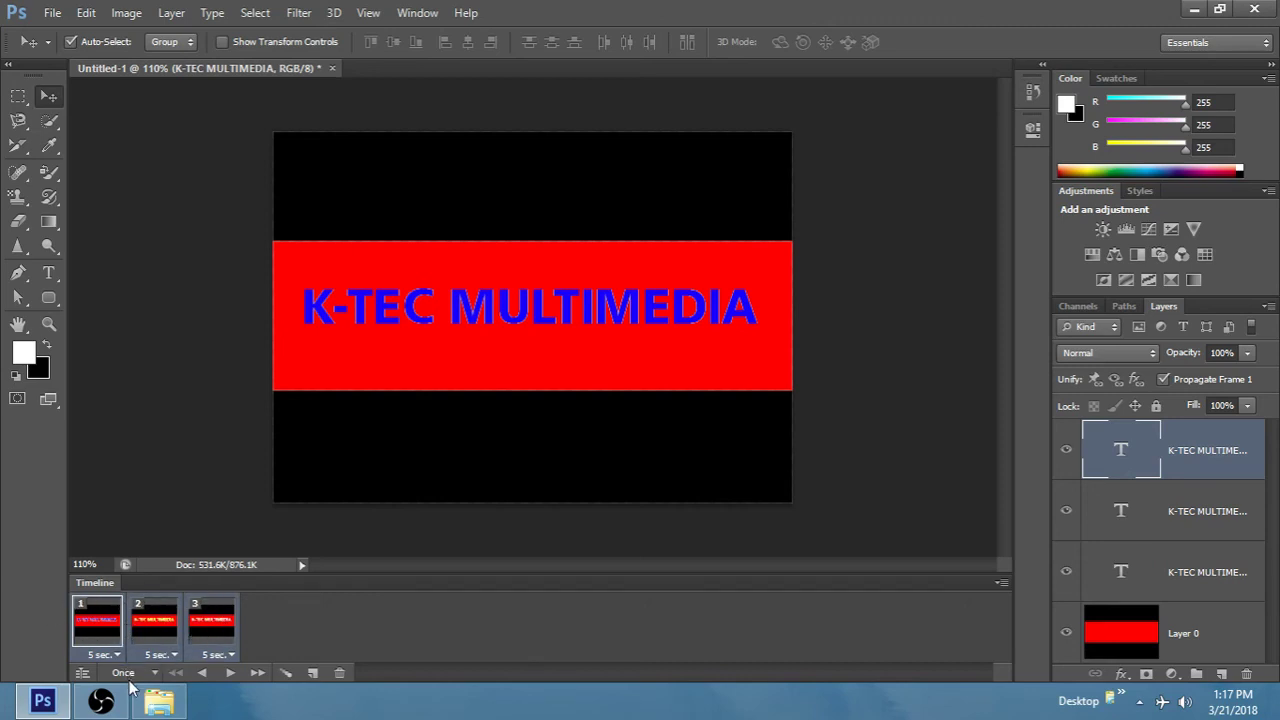
Try a 0.1-second delay on every frame and preview the animation
click(222, 655)
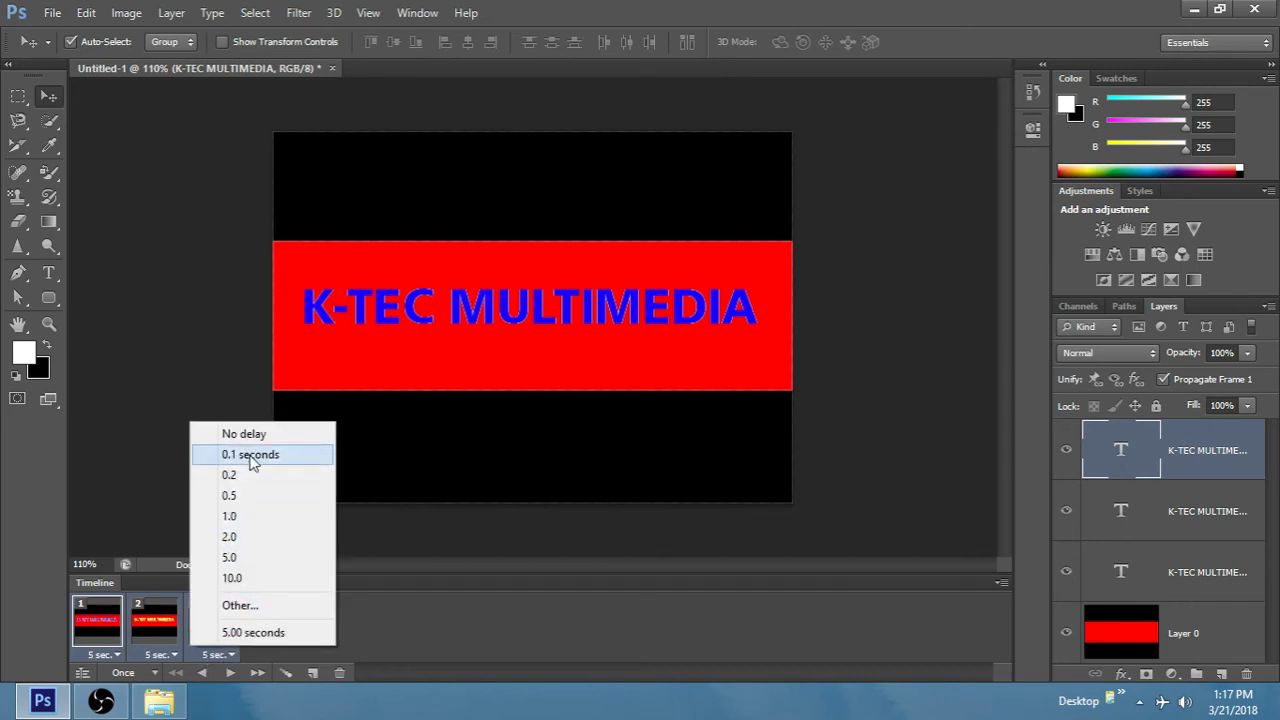
click(250, 455)
click(228, 673)
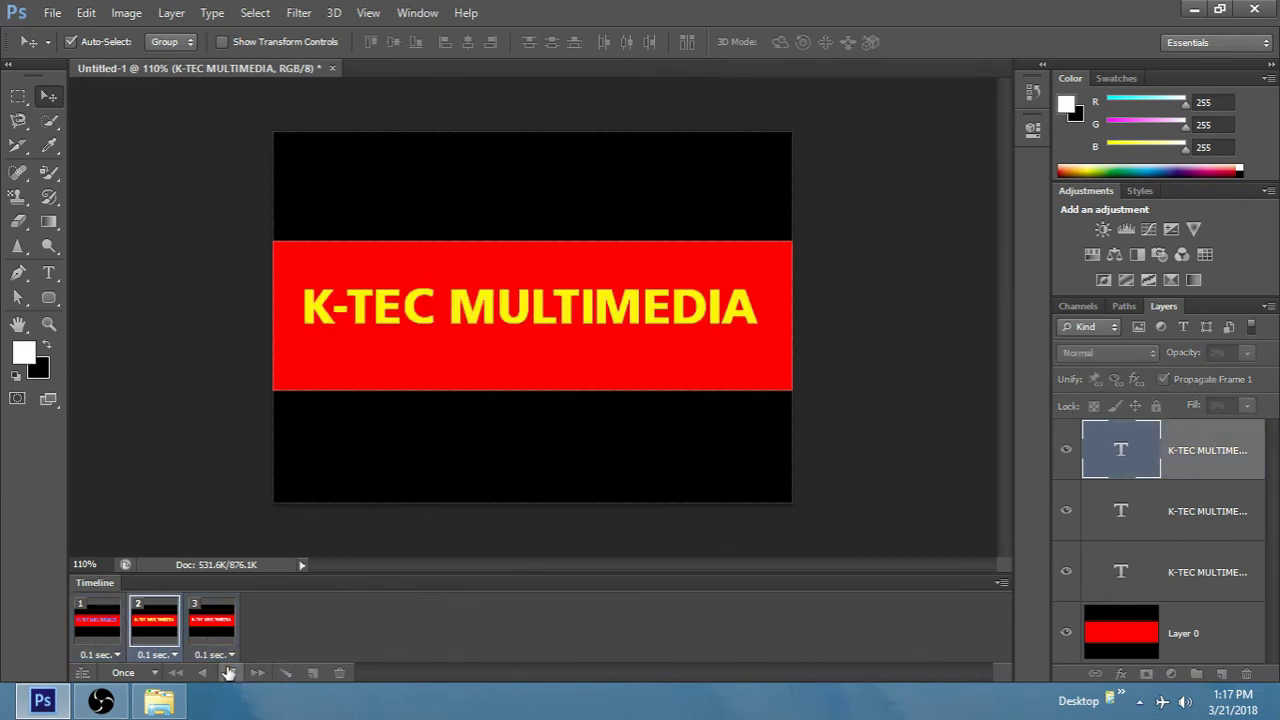
click(228, 673)
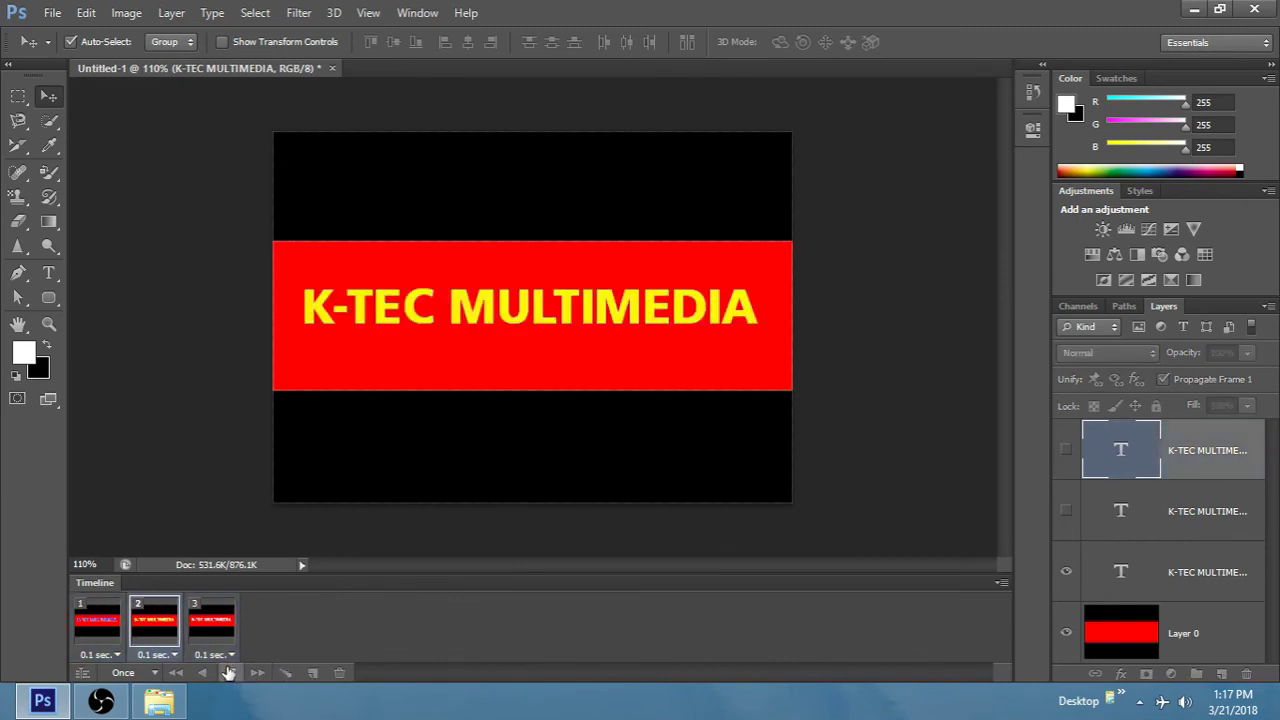
Change every frame's delay to 0.5 seconds and replay to check the timing
shift+click(97, 625)
click(155, 655)
click(193, 495)
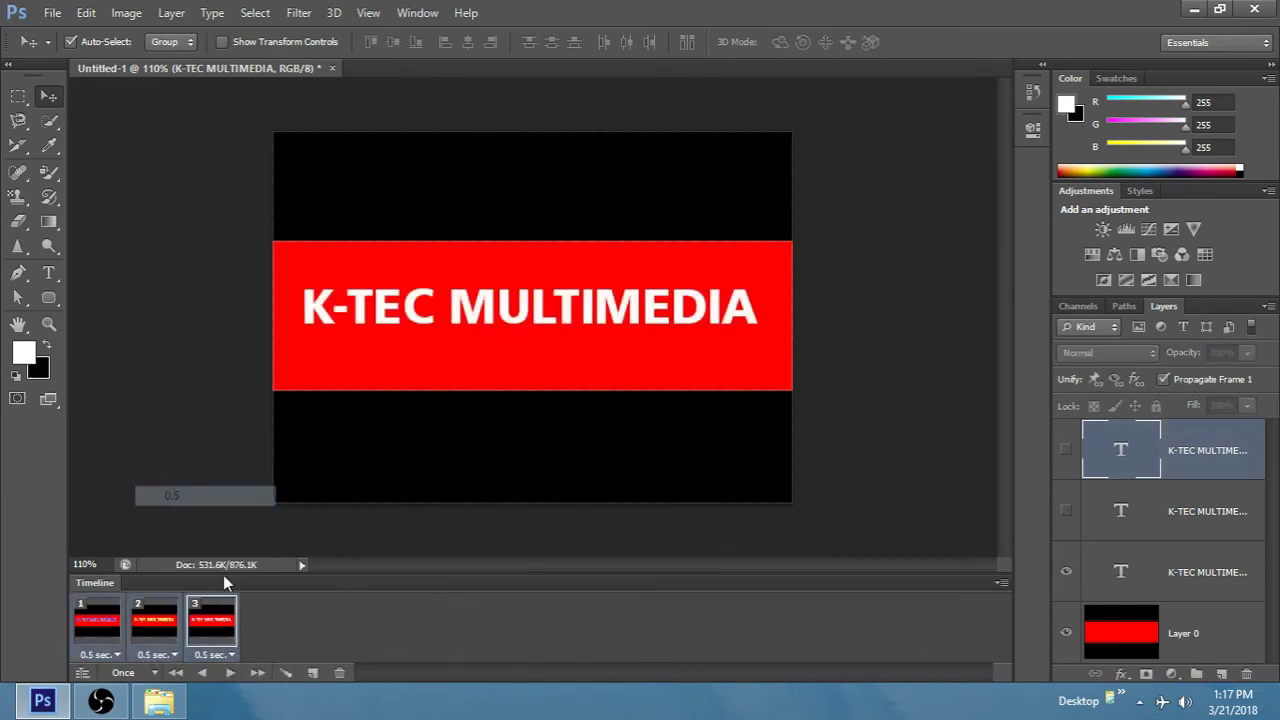
click(229, 673)
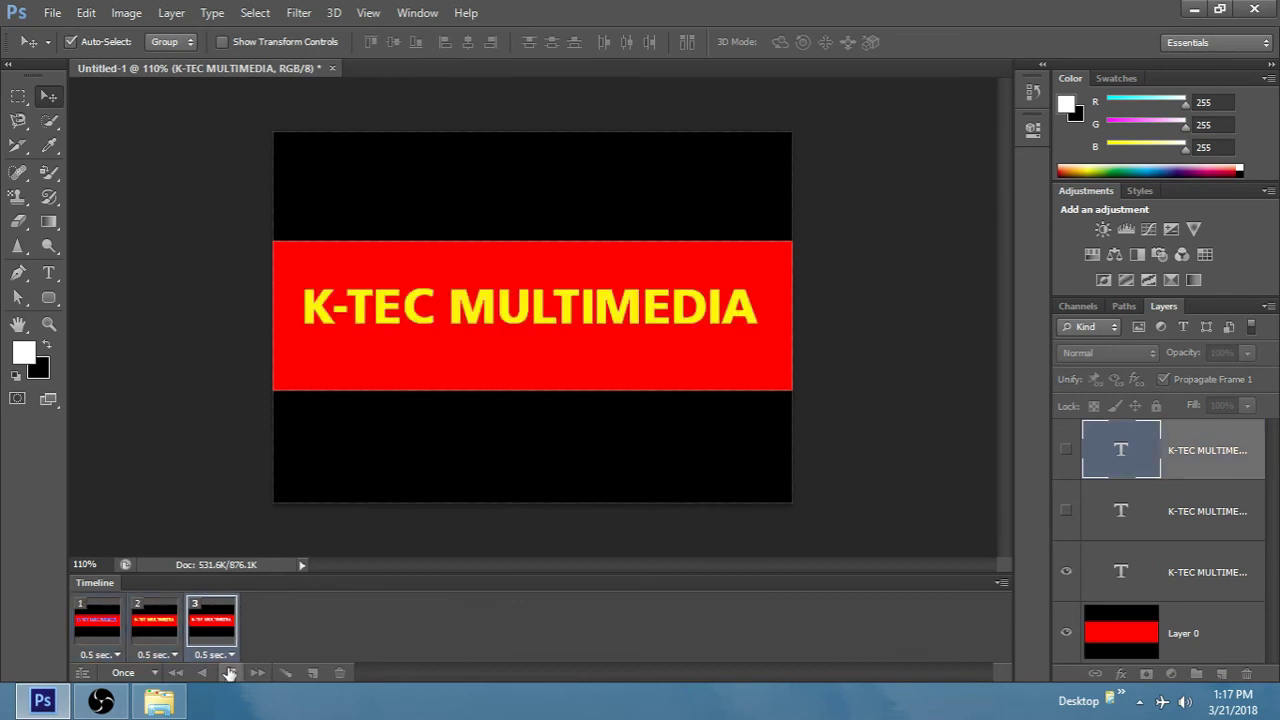
click(229, 673)
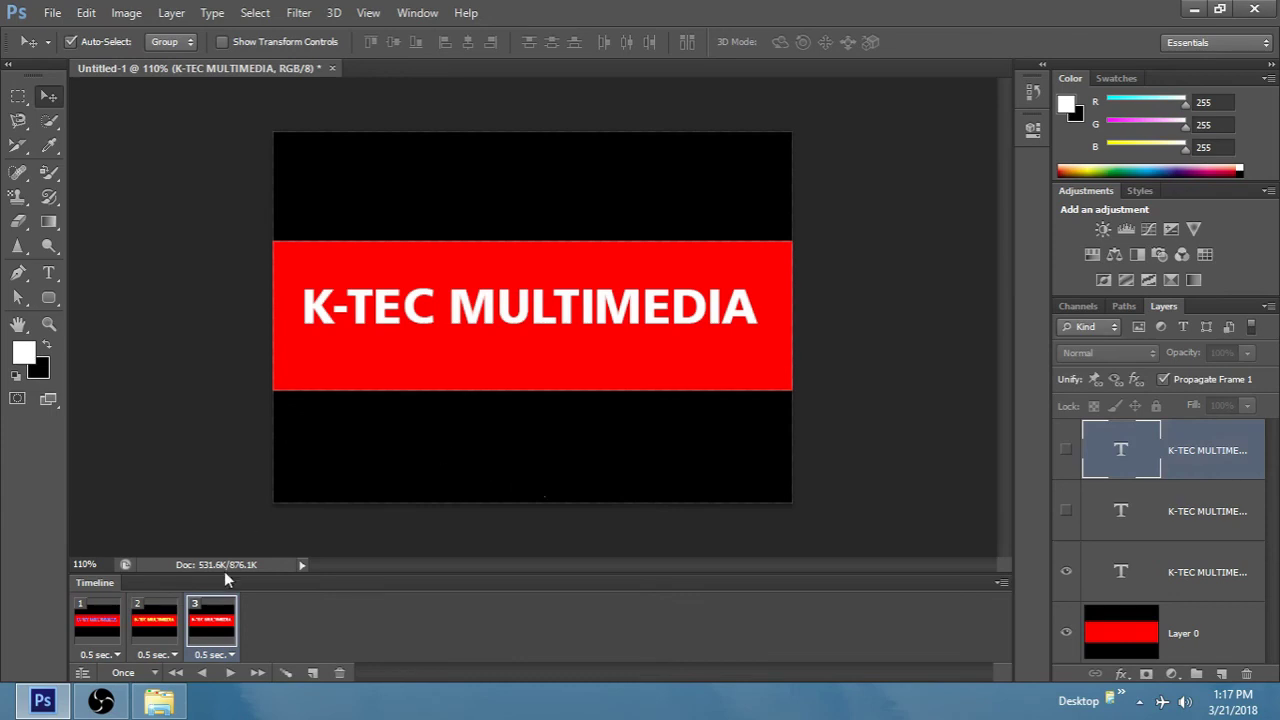
Set the animation looping from Once to Forever and play it
click(152, 675)
click(165, 624)
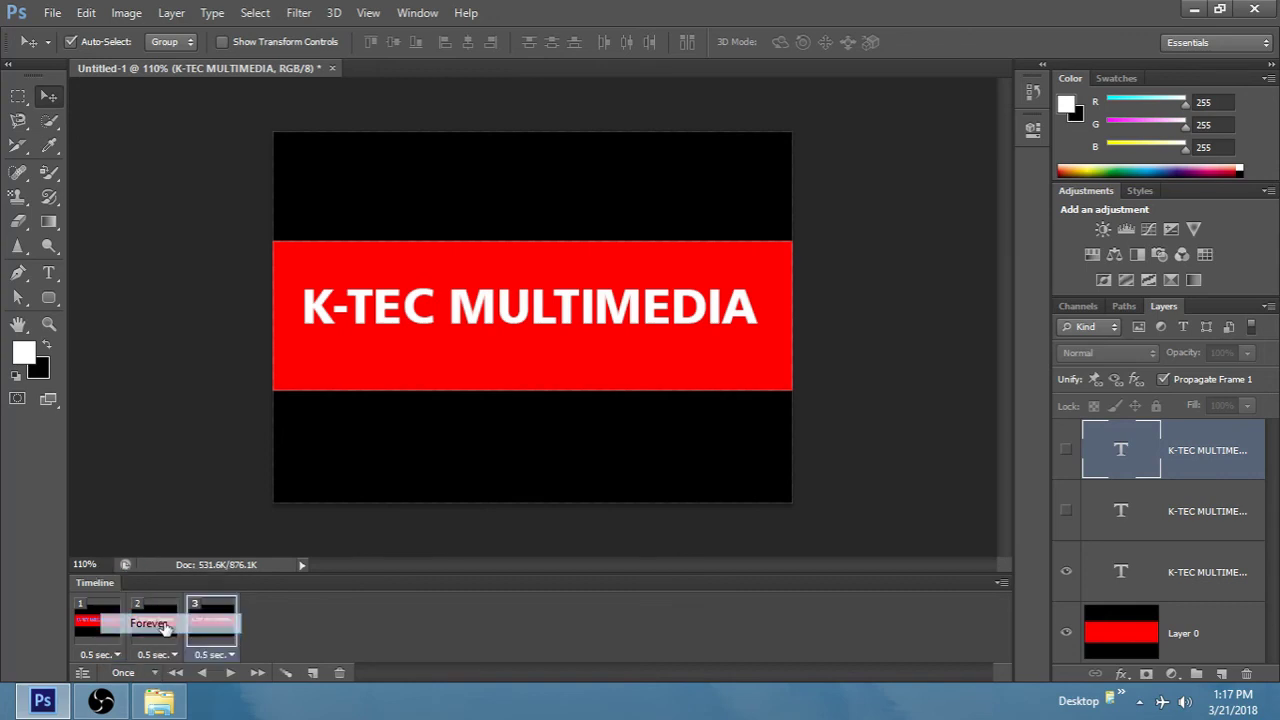
click(231, 672)
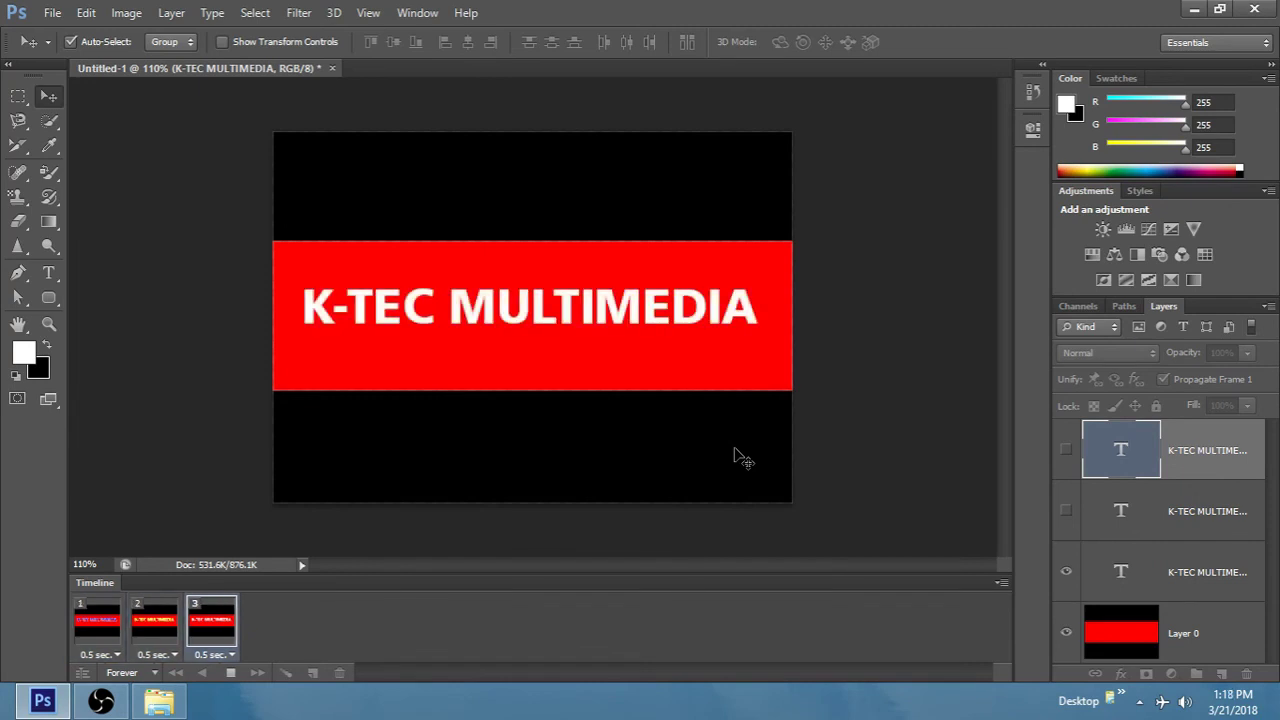
key(f)
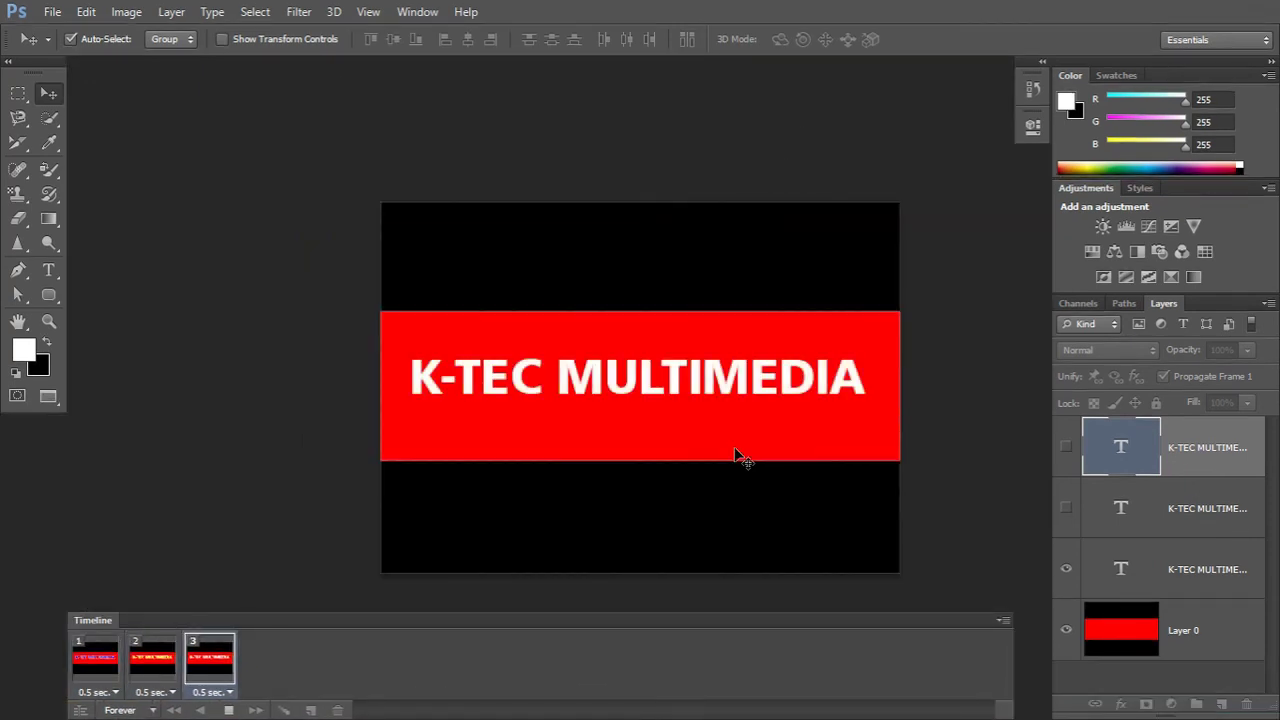
key(f)
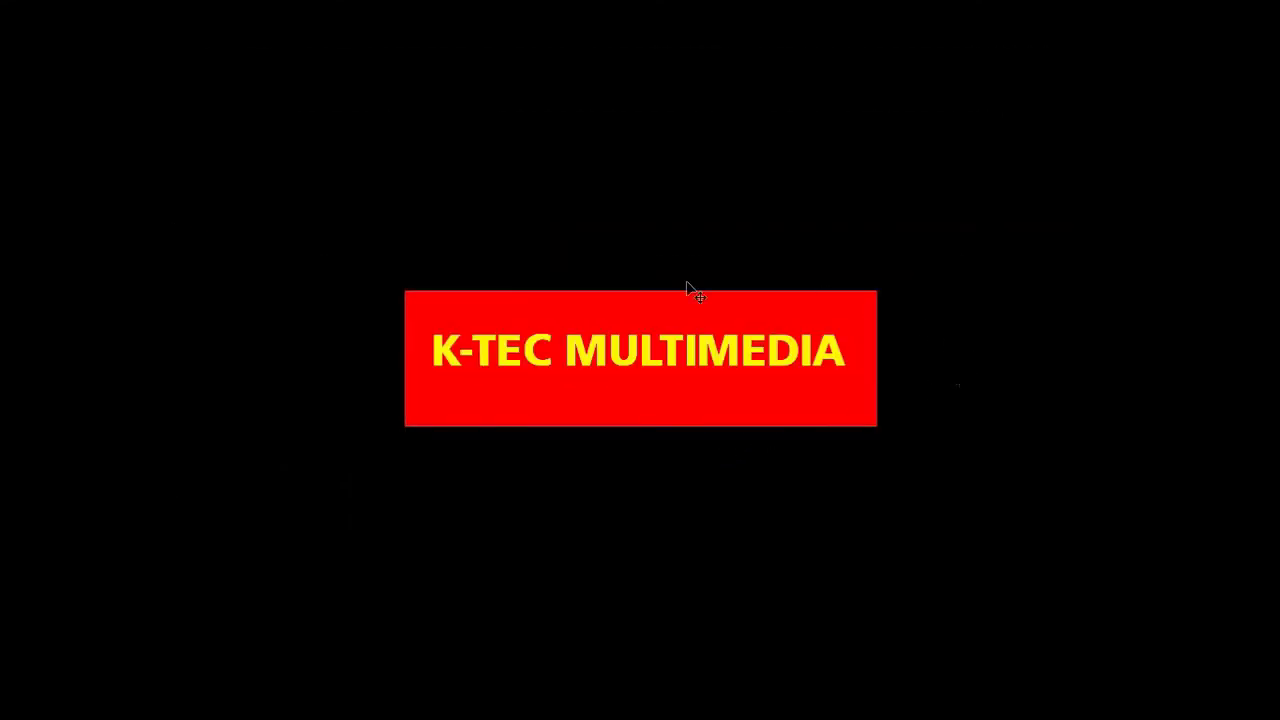
key(f)
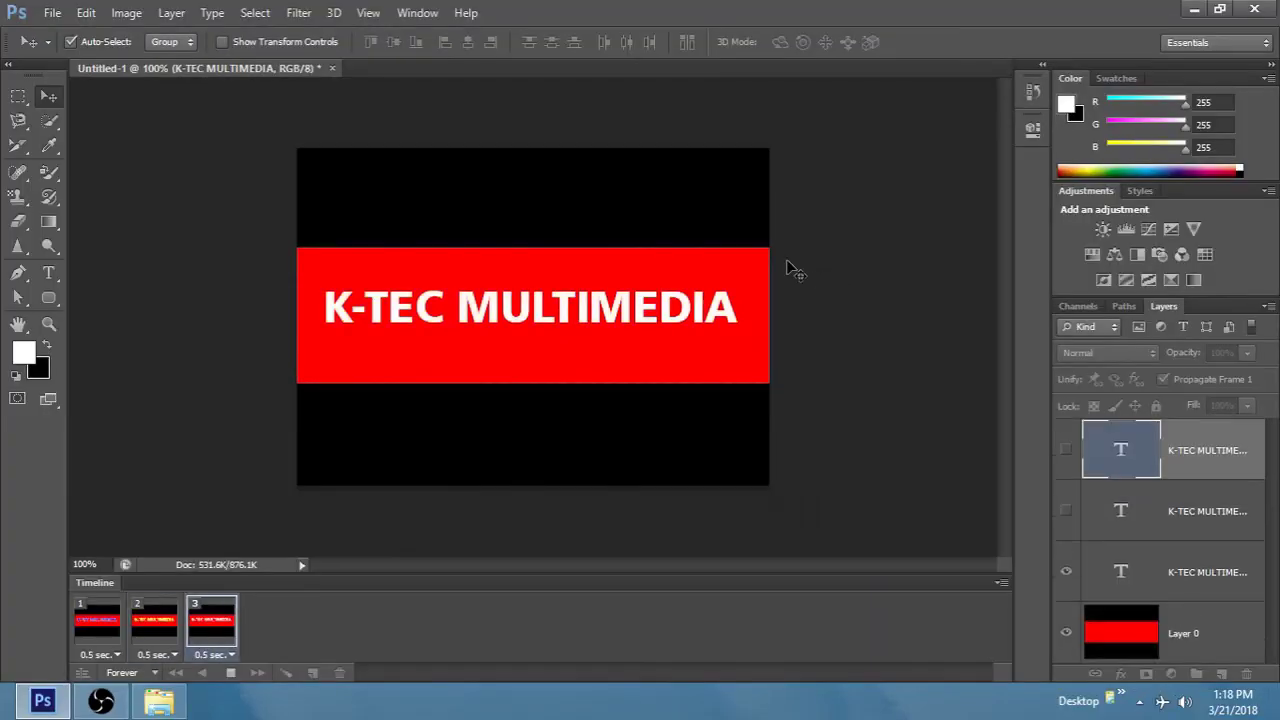